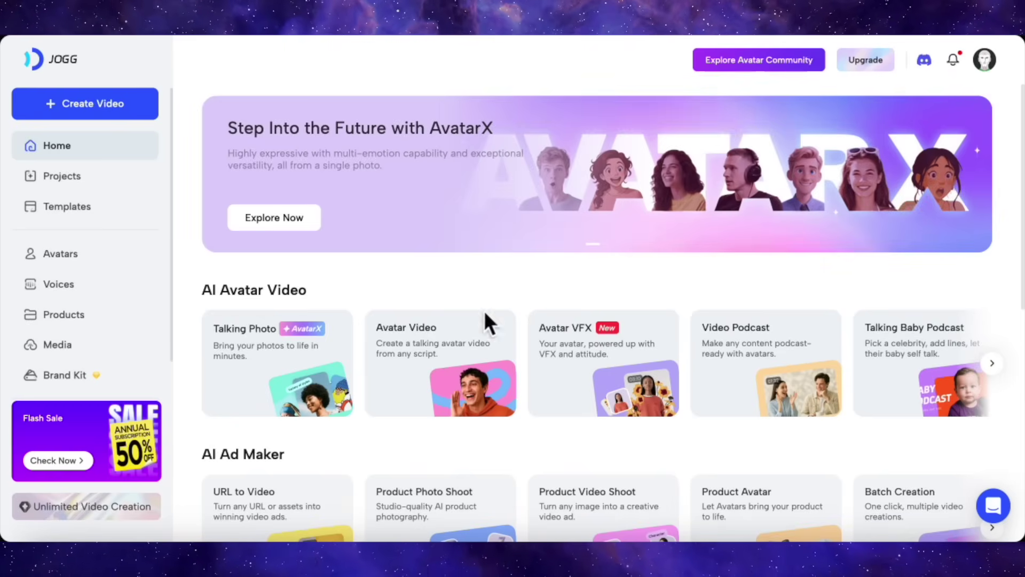
# Step: Browse the Home page tools and launch the Talking Photo (AvatarX) editor
pyautogui.scroll(-2, 512, 294)
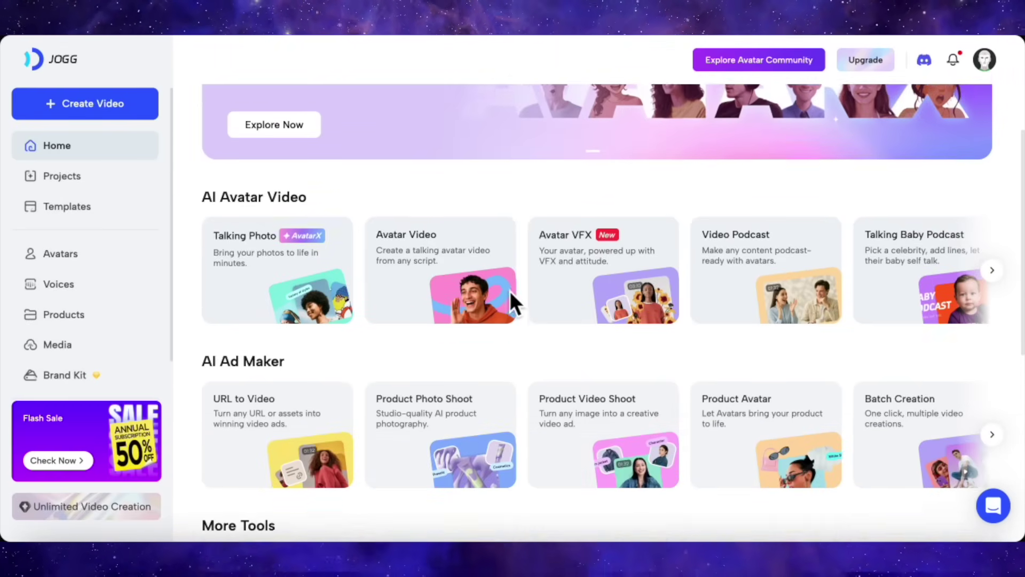
pyautogui.scroll(-3, 496, 255)
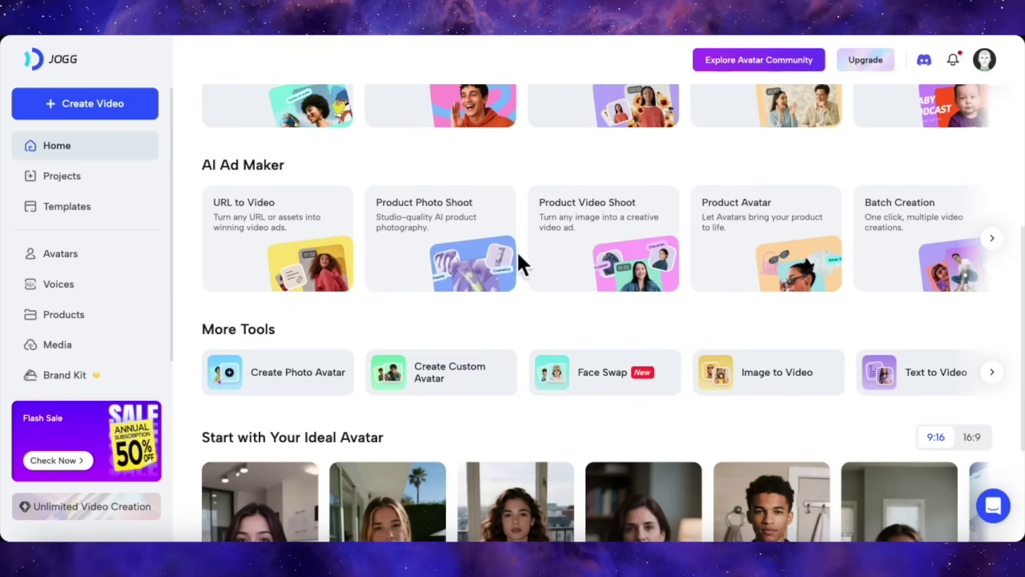
pyautogui.scroll(-1, 612, 250)
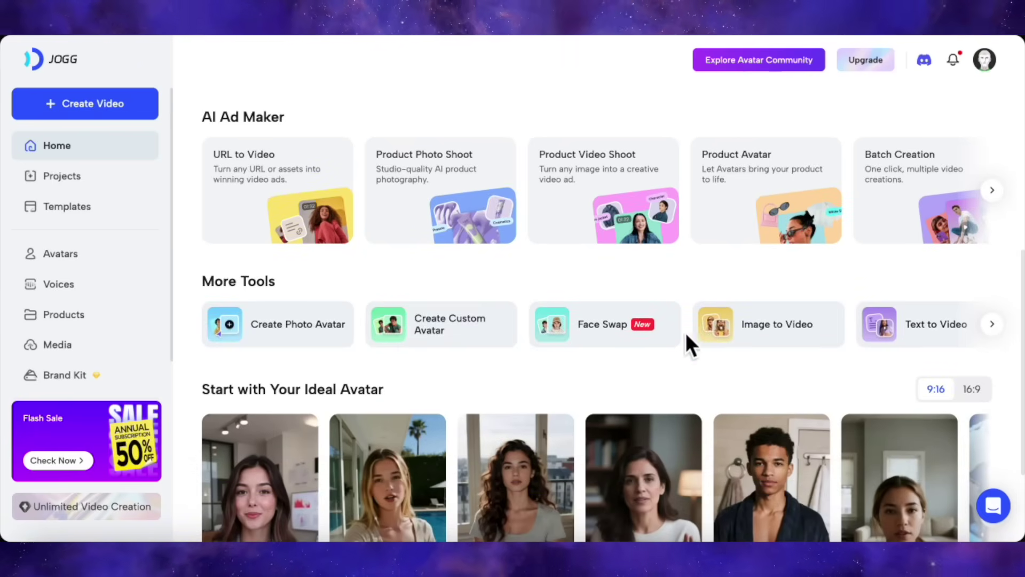
pyautogui.scroll(6, 684, 335)
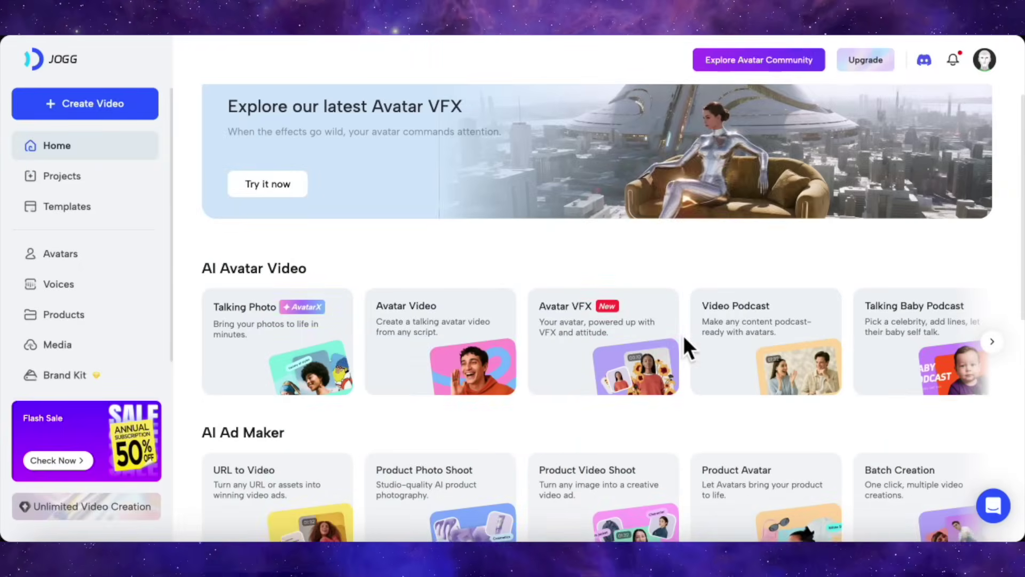
pyautogui.scroll(1, 418, 293)
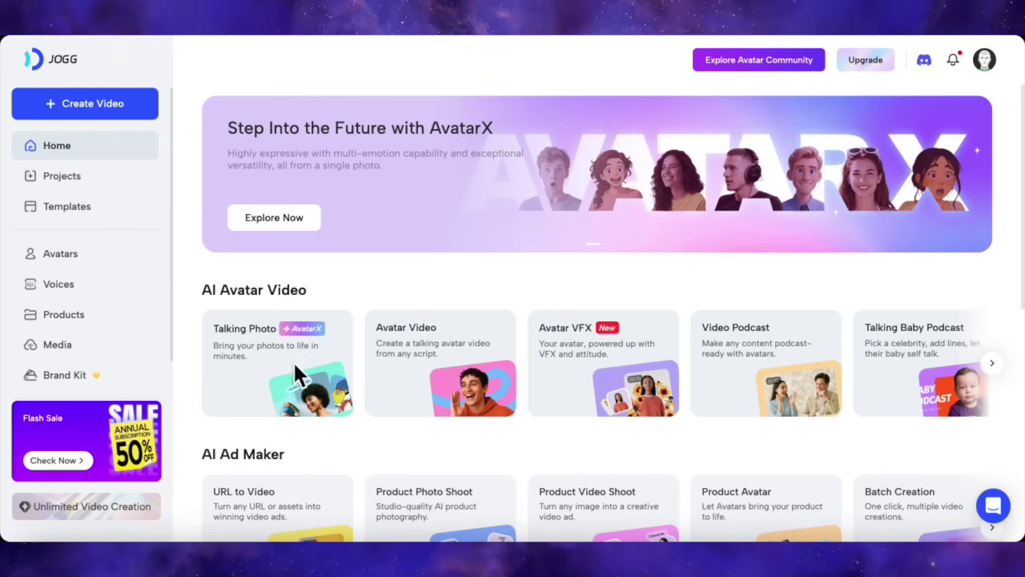
pyautogui.click(281, 388)
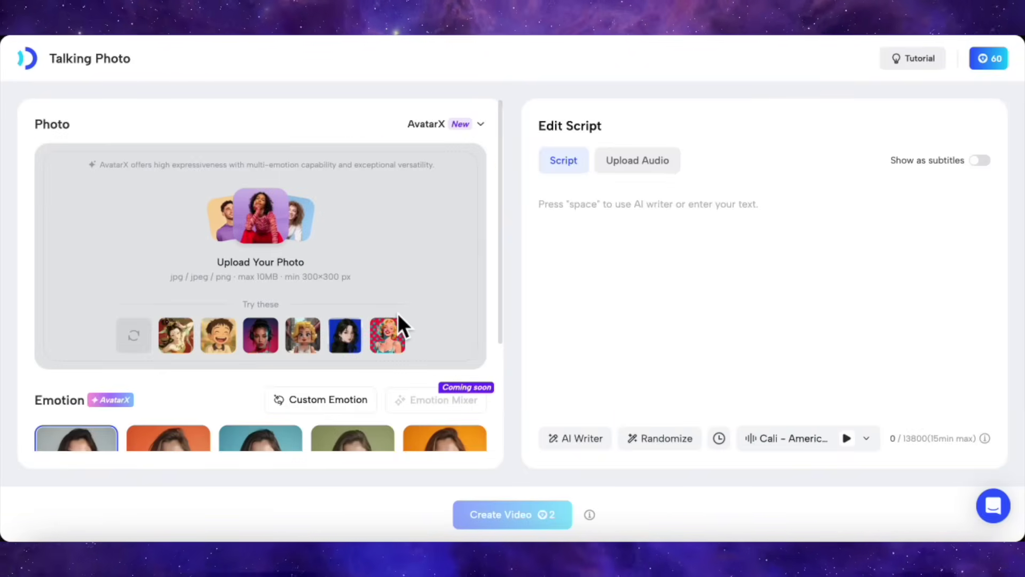
pyautogui.scroll(-3, 397, 313)
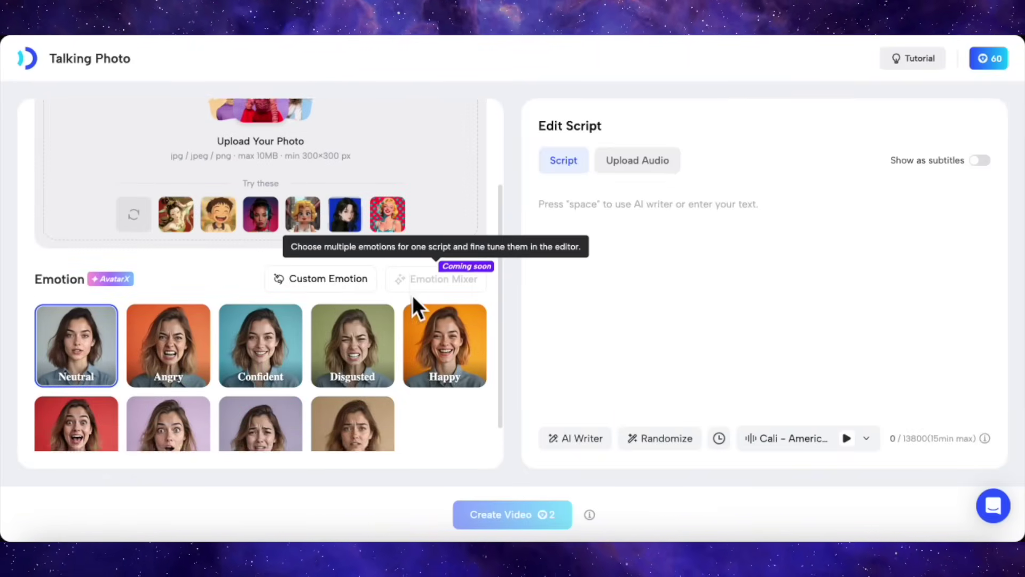
pyautogui.scroll(-1, 414, 299)
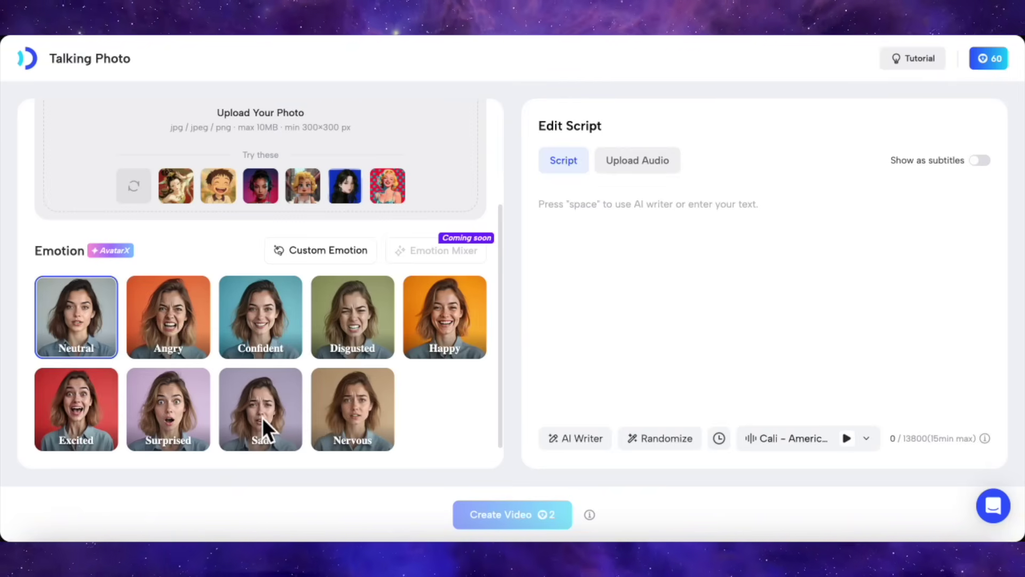
pyautogui.scroll(1, 395, 427)
pyautogui.scroll(-1, 395, 427)
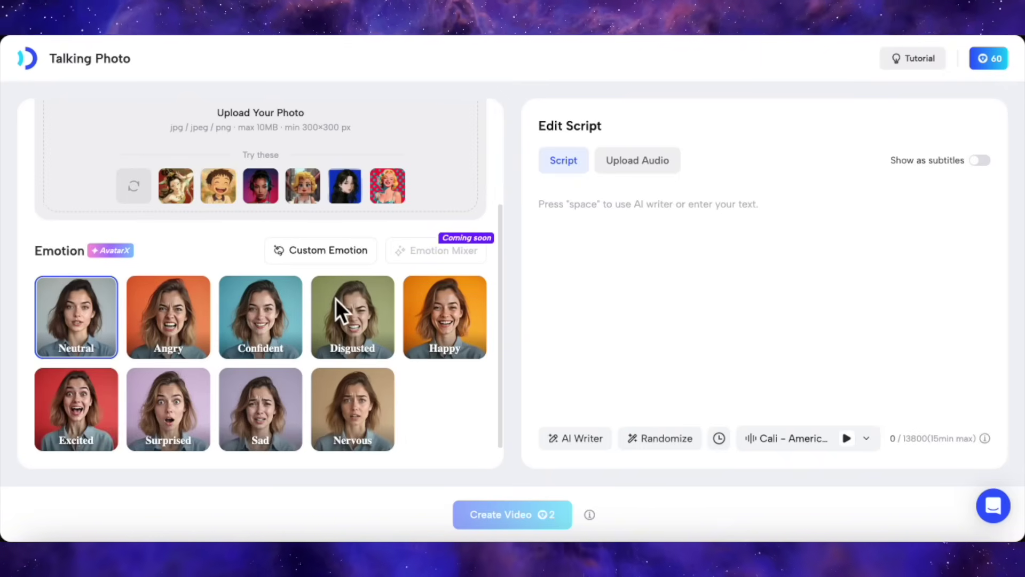
pyautogui.click(326, 252)
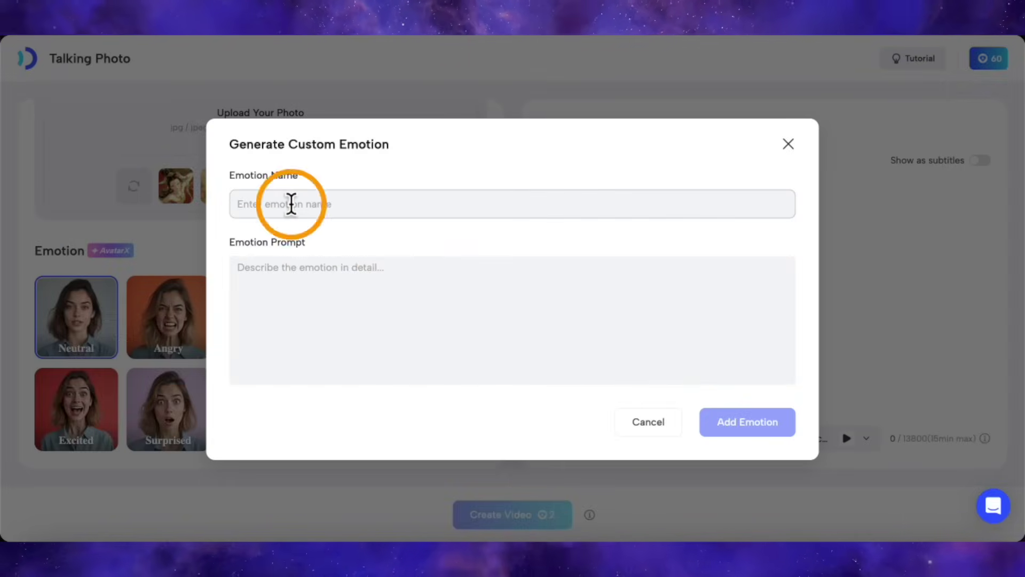
pyautogui.click(291, 203)
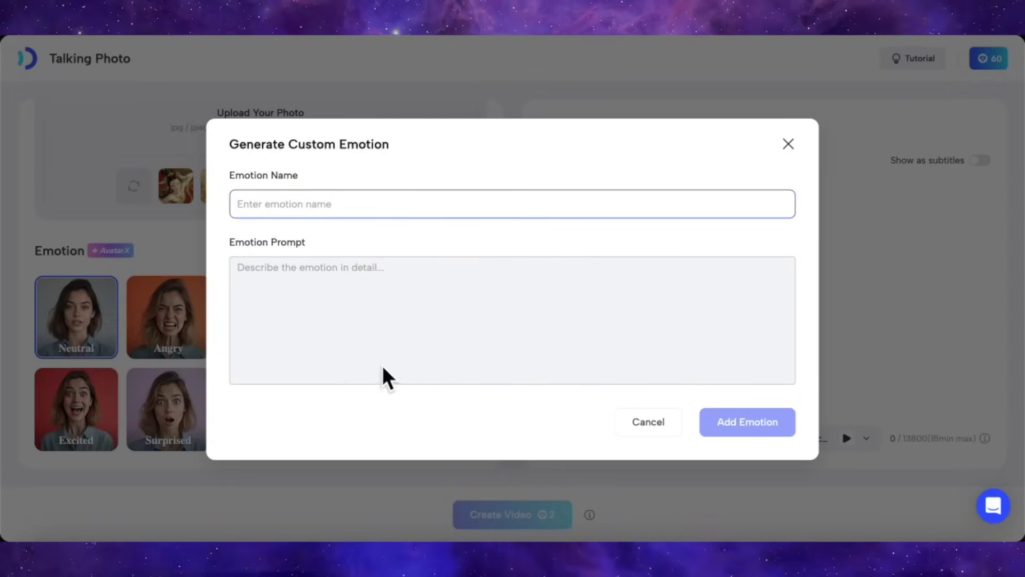
pyautogui.click(785, 152)
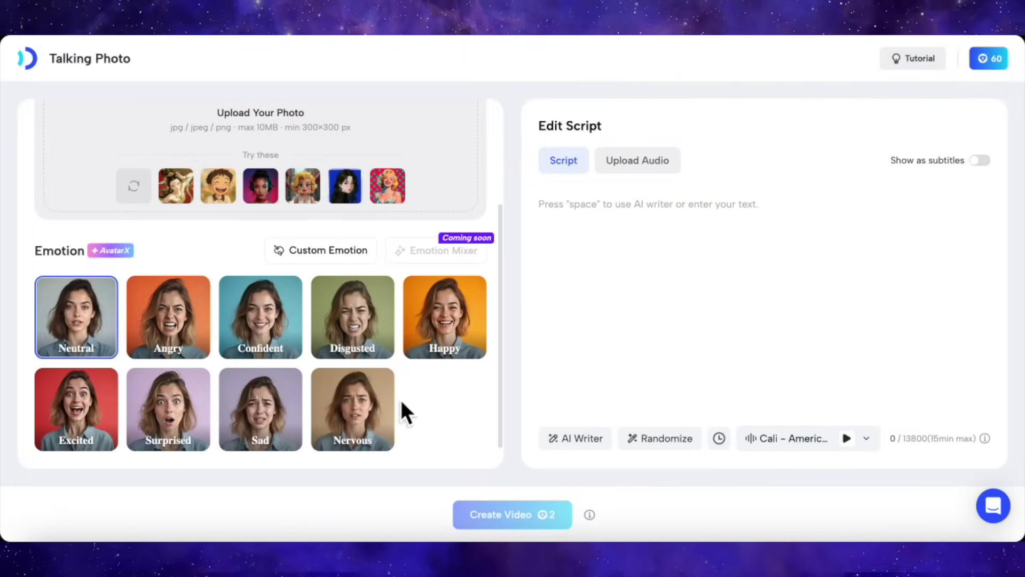
pyautogui.scroll(1, 435, 397)
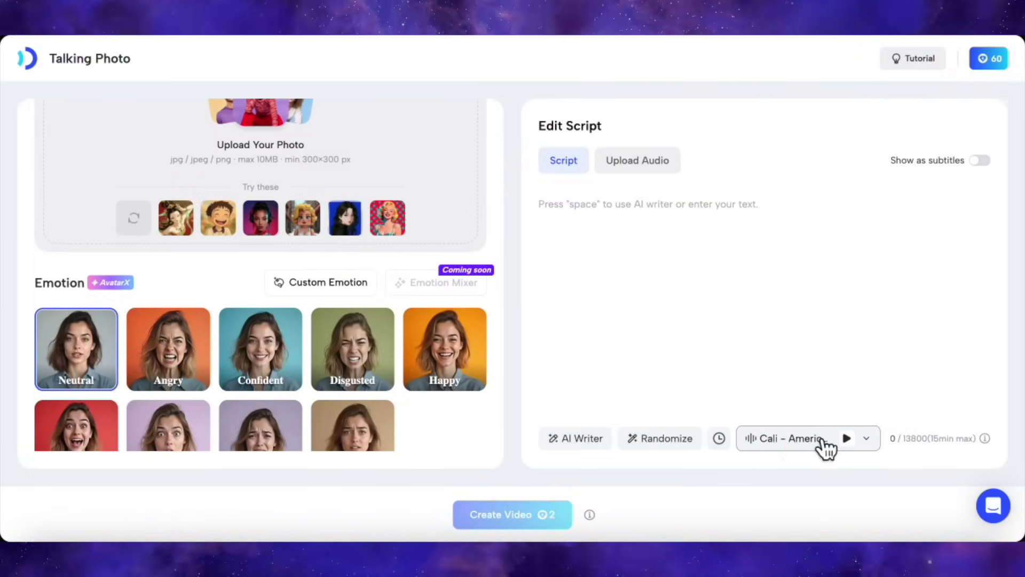
pyautogui.click(823, 443)
pyautogui.scroll(-10, 601, 300)
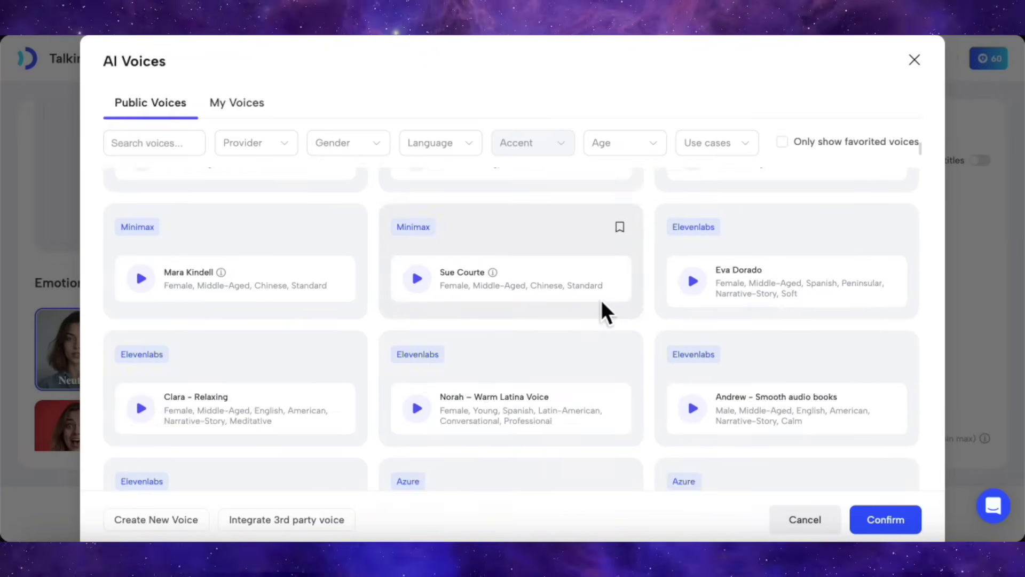
pyautogui.scroll(-15, 601, 300)
pyautogui.click(916, 61)
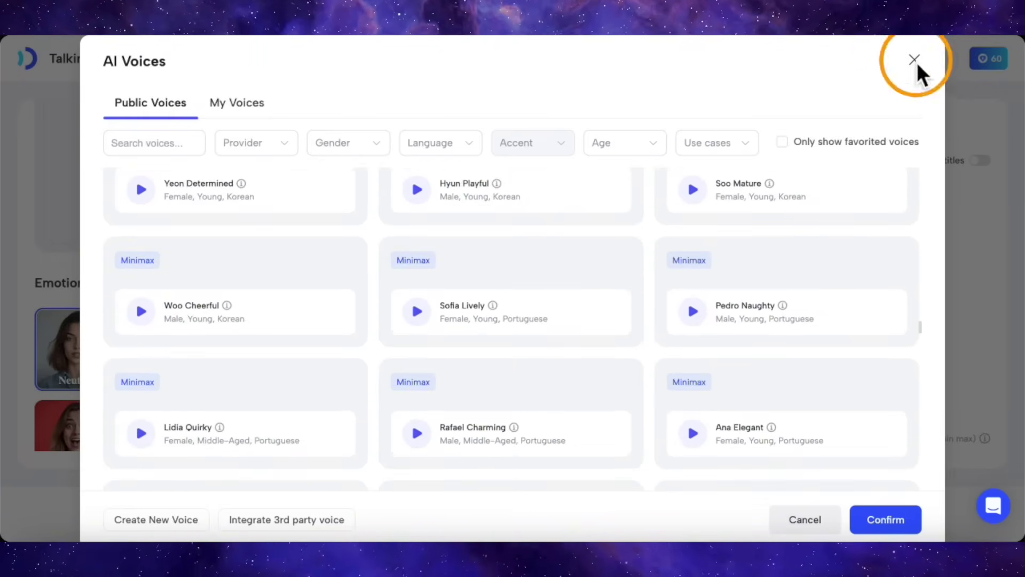
pyautogui.click(582, 439)
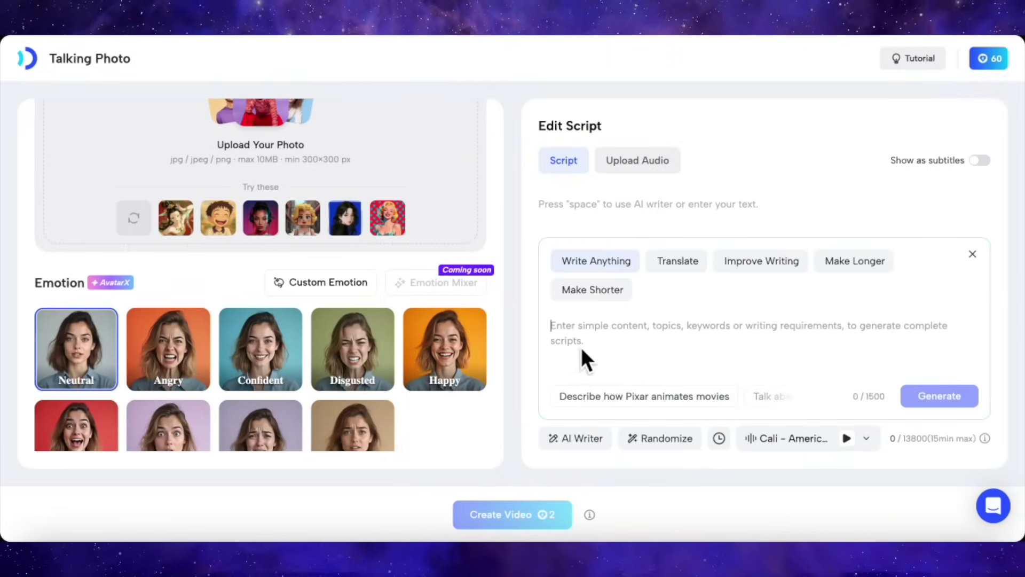
pyautogui.click(973, 255)
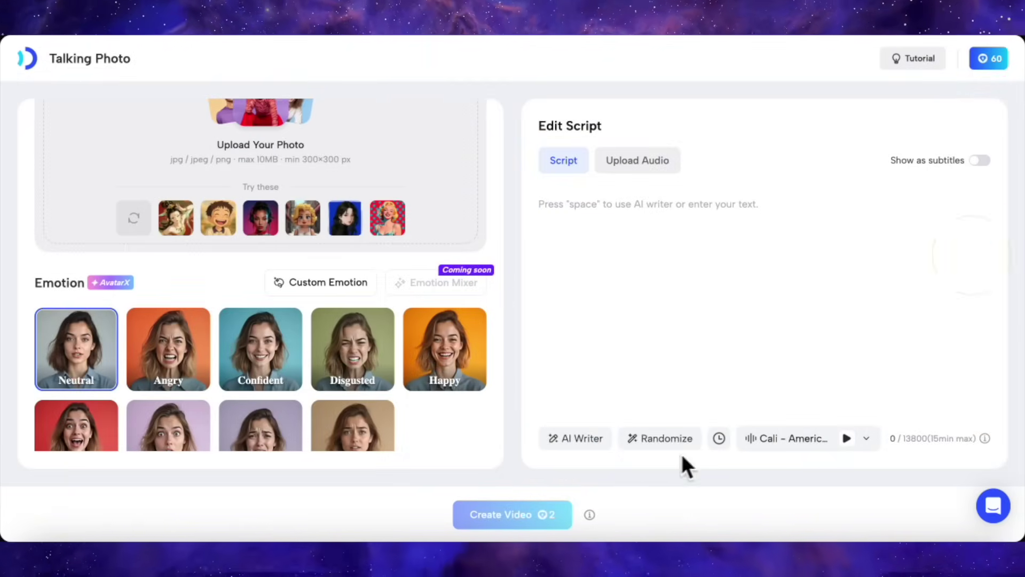
pyautogui.click(643, 170)
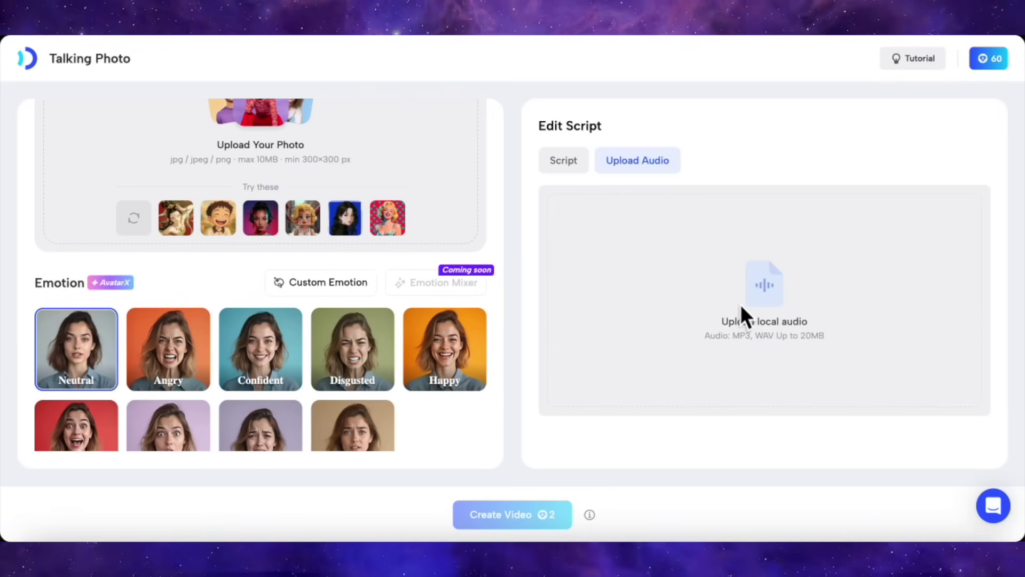
pyautogui.click(564, 160)
pyautogui.scroll(3, 422, 283)
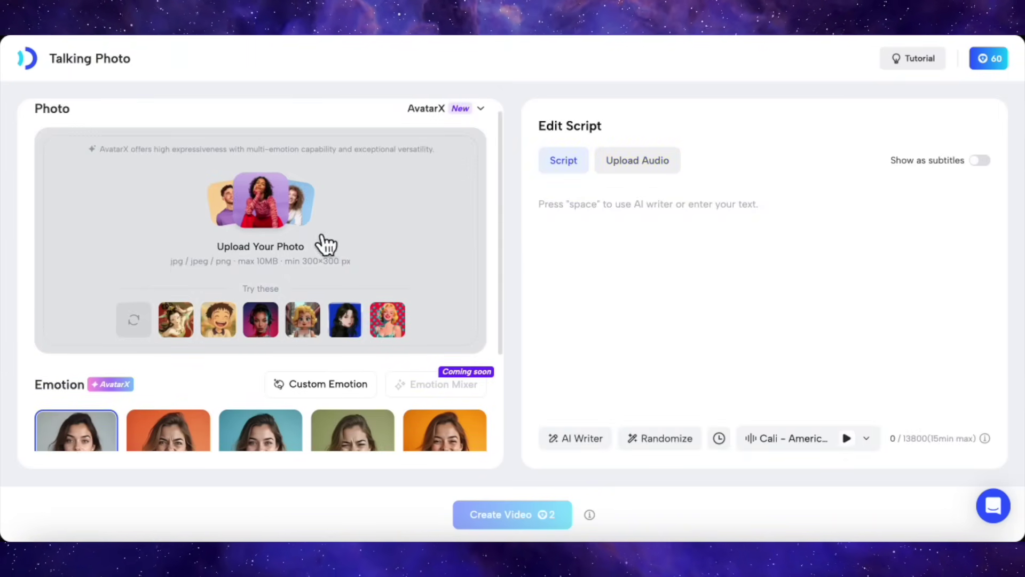
# Step: Upload my model.jpg from the Downloads folder as the talking photo
pyautogui.click(266, 226)
pyautogui.click(251, 268)
pyautogui.click(367, 211)
pyautogui.click(769, 407)
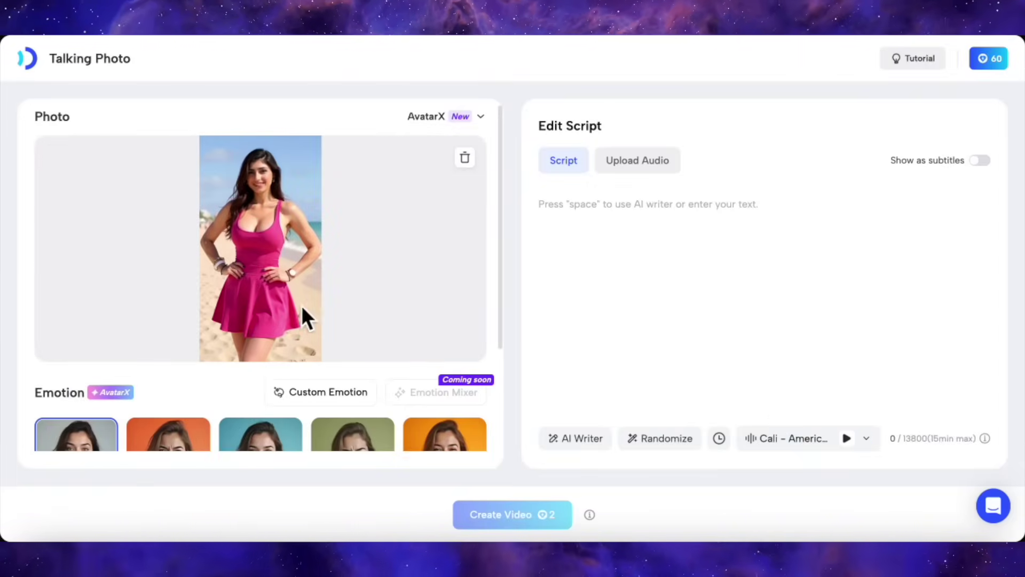
# Step: Load neutral.wav from the emotional vos folder as audio and check the 2-credit pricing
pyautogui.scroll(-3, 281, 298)
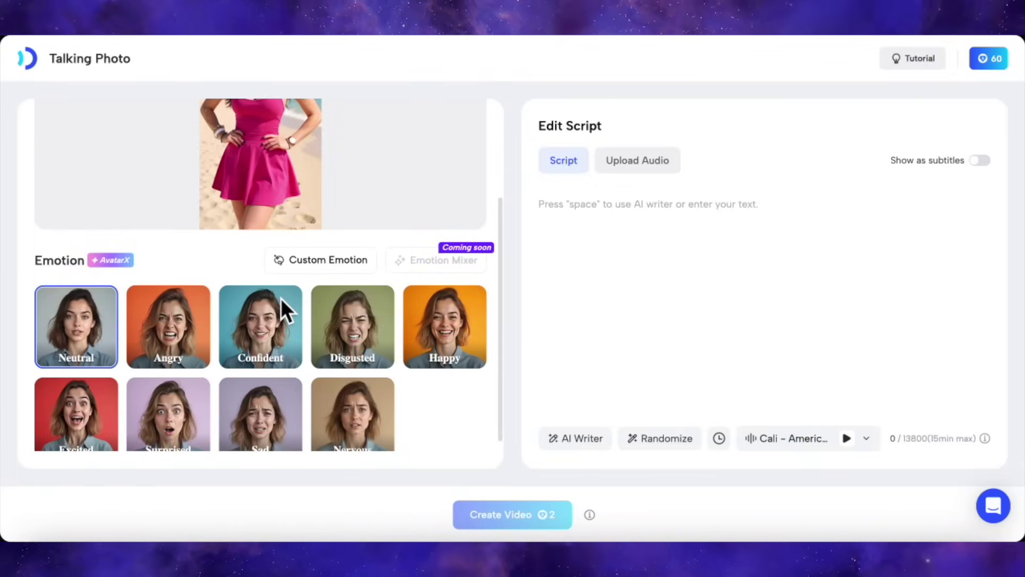
pyautogui.scroll(-1, 245, 331)
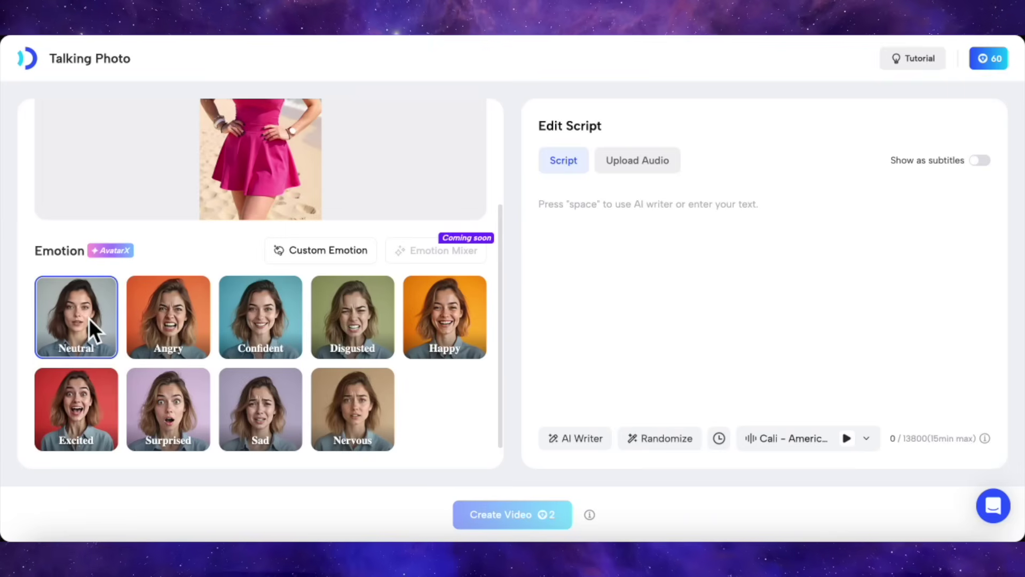
pyautogui.click(647, 166)
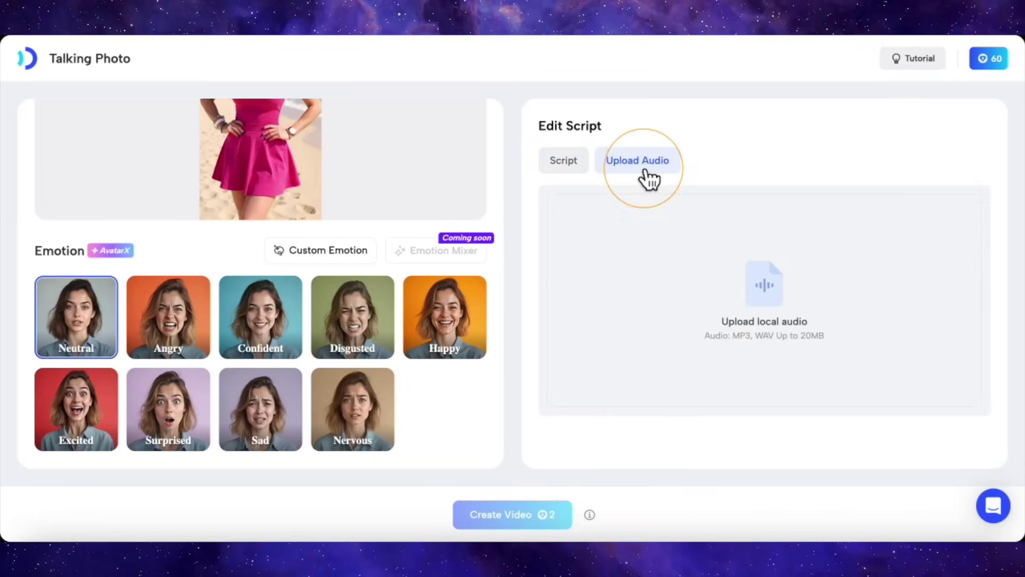
pyautogui.click(748, 324)
pyautogui.click(433, 179)
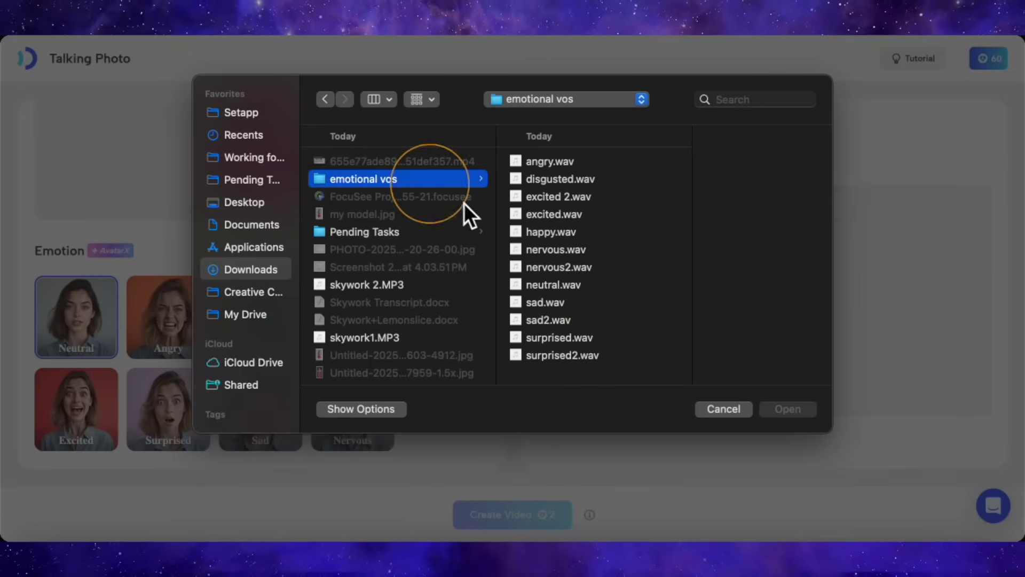
pyautogui.click(557, 288)
pyautogui.click(781, 411)
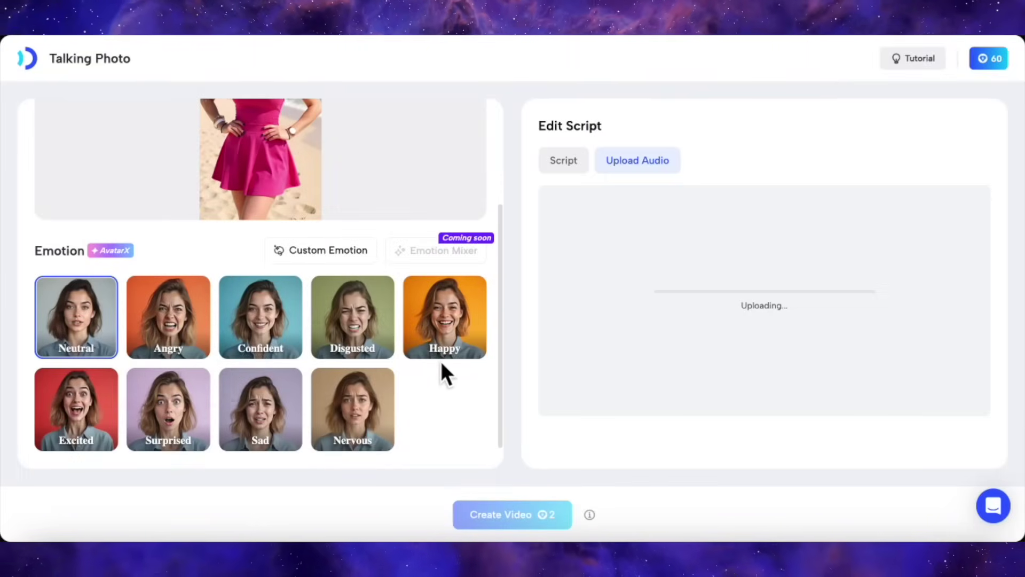
pyautogui.click(590, 514)
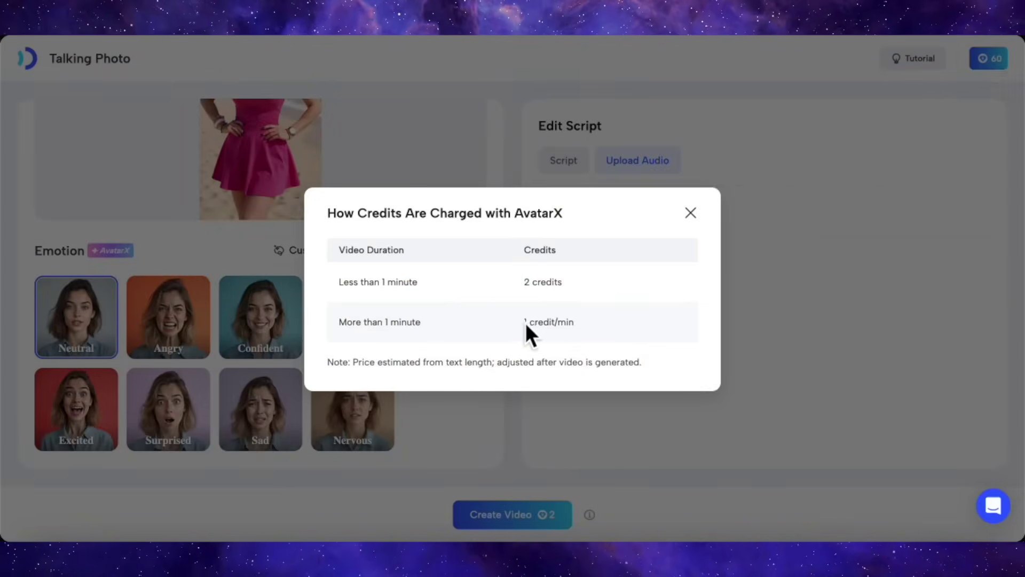
pyautogui.click(691, 211)
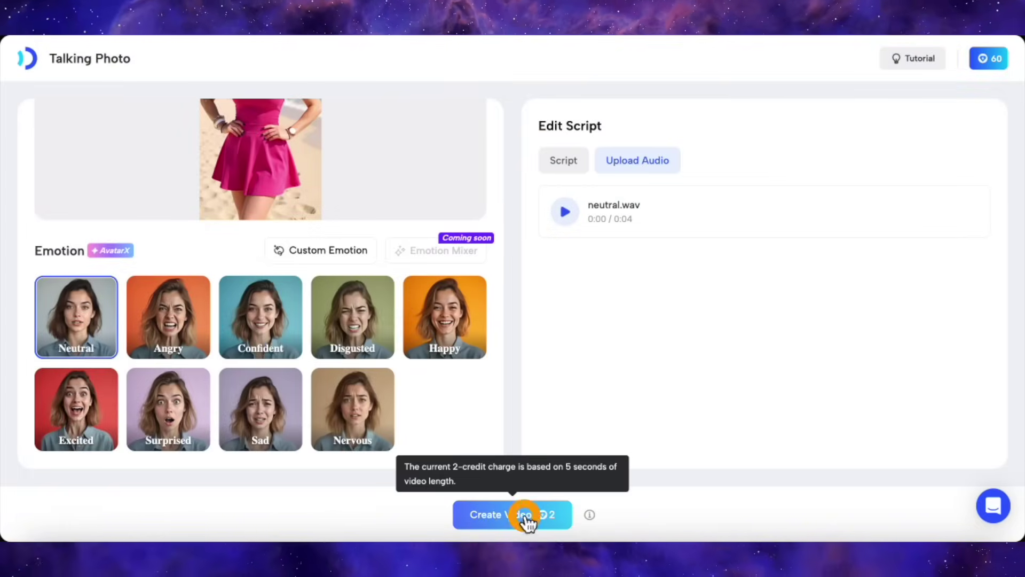
# Step: Generate the Neutral video, then watch TalkingPhoto_250821_Neutral several times from Projects
pyautogui.click(526, 515)
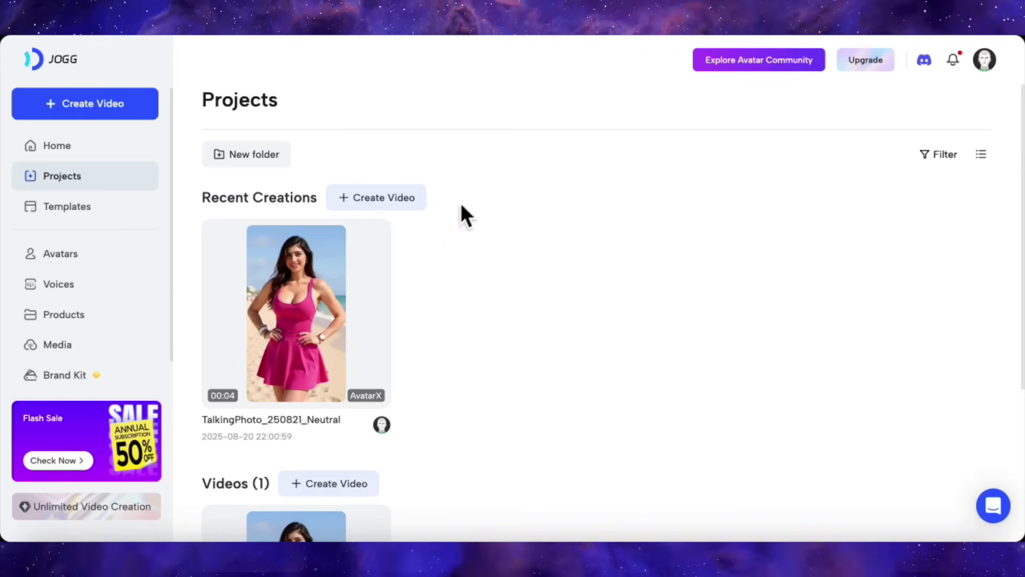
pyautogui.moveTo(337, 290)
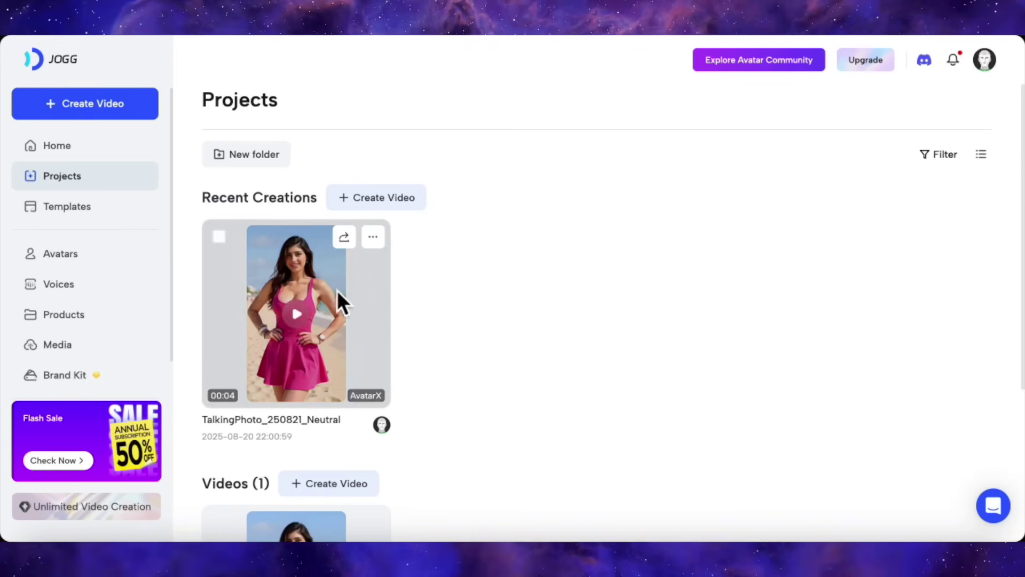
pyautogui.click(302, 320)
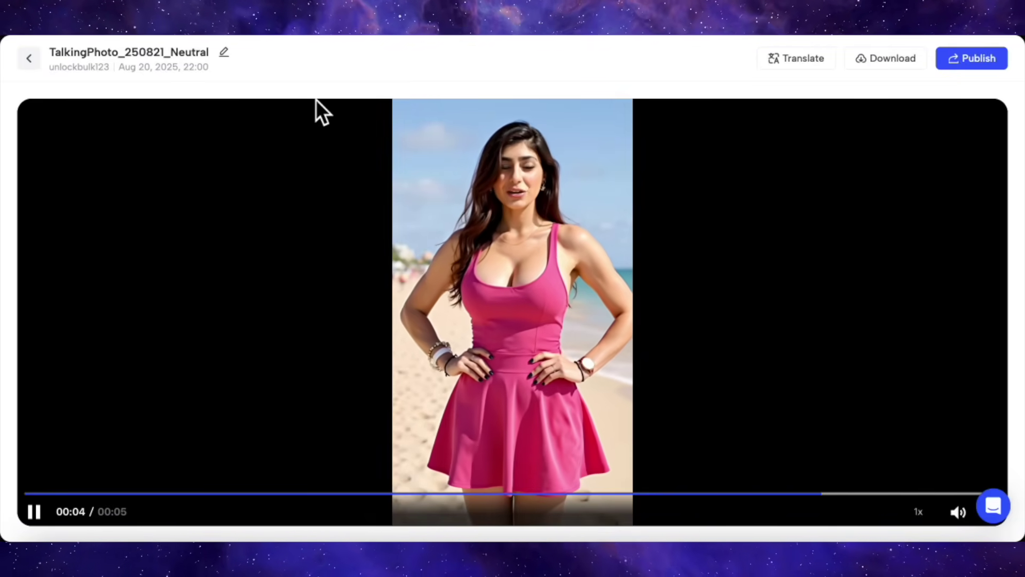
pyautogui.click(35, 514)
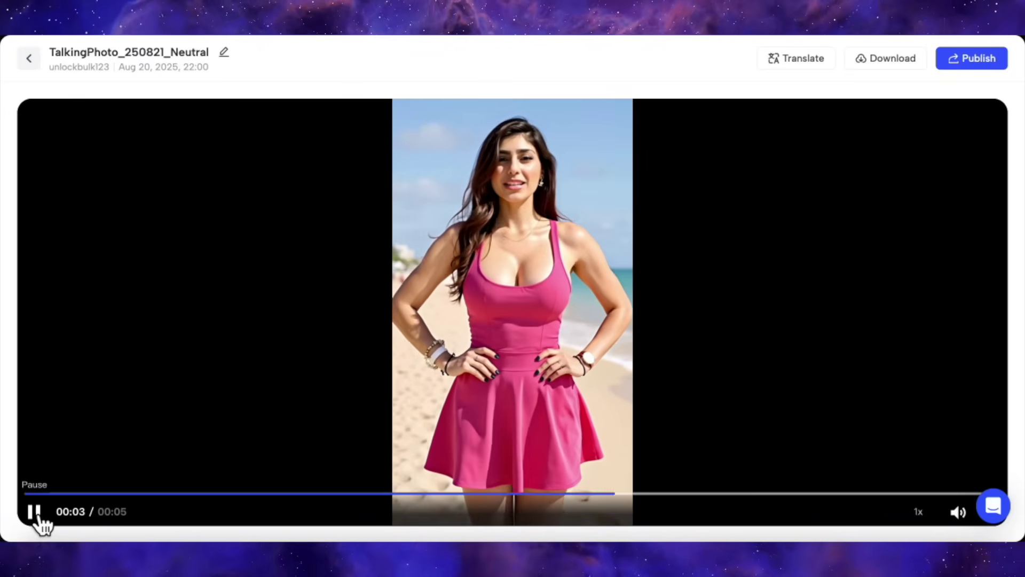
pyautogui.click(35, 513)
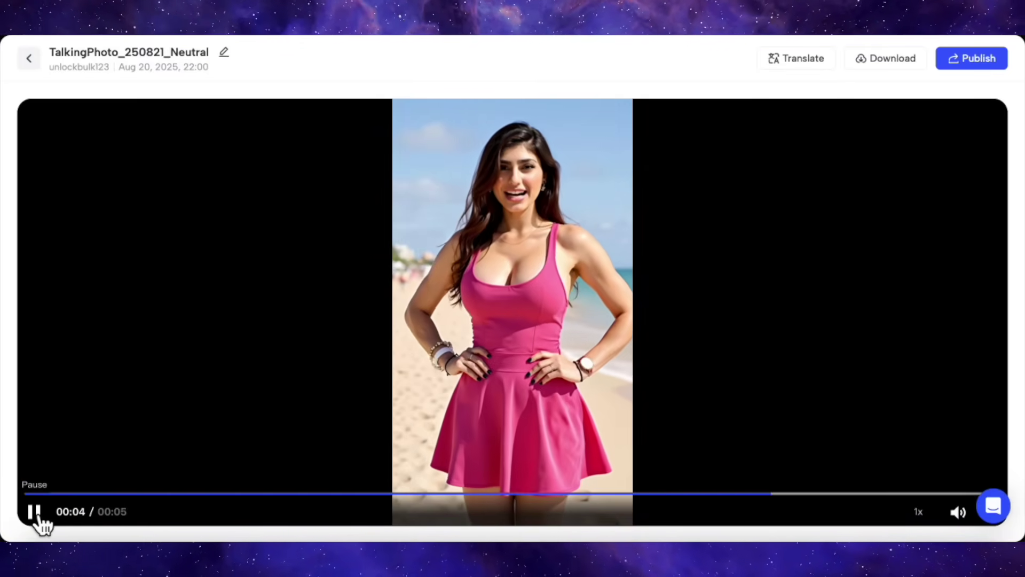
pyautogui.click(37, 516)
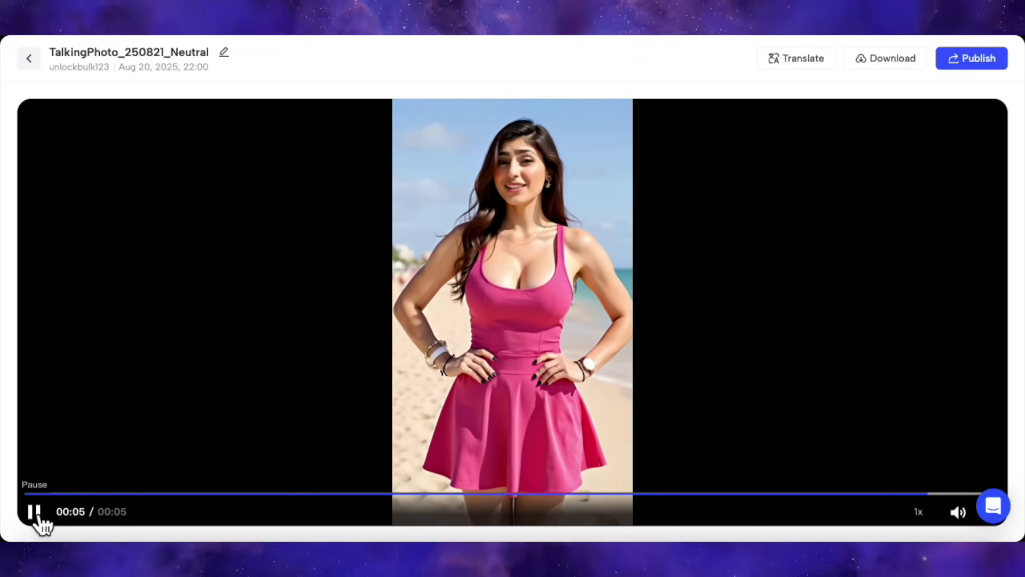
# Step: Back in the editor, upload my model.jpg and switch the voice to Upload Audio
pyautogui.click(30, 63)
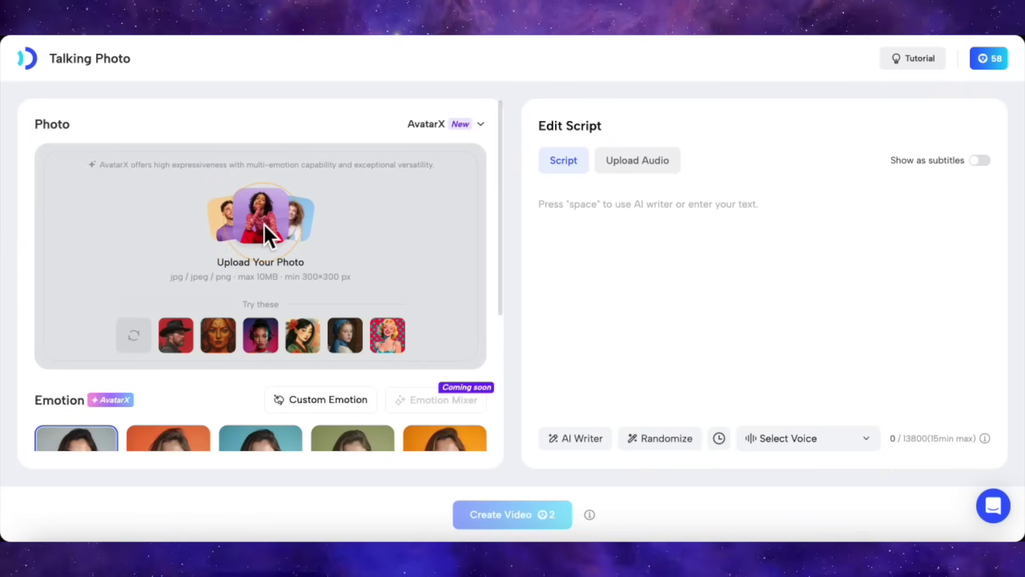
pyautogui.click(264, 223)
pyautogui.click(386, 215)
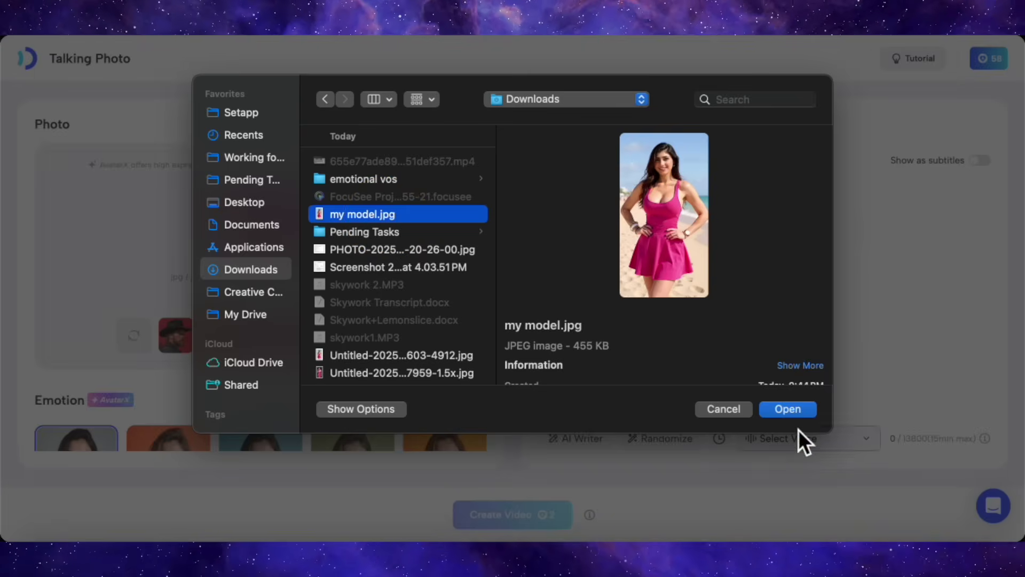
pyautogui.click(782, 408)
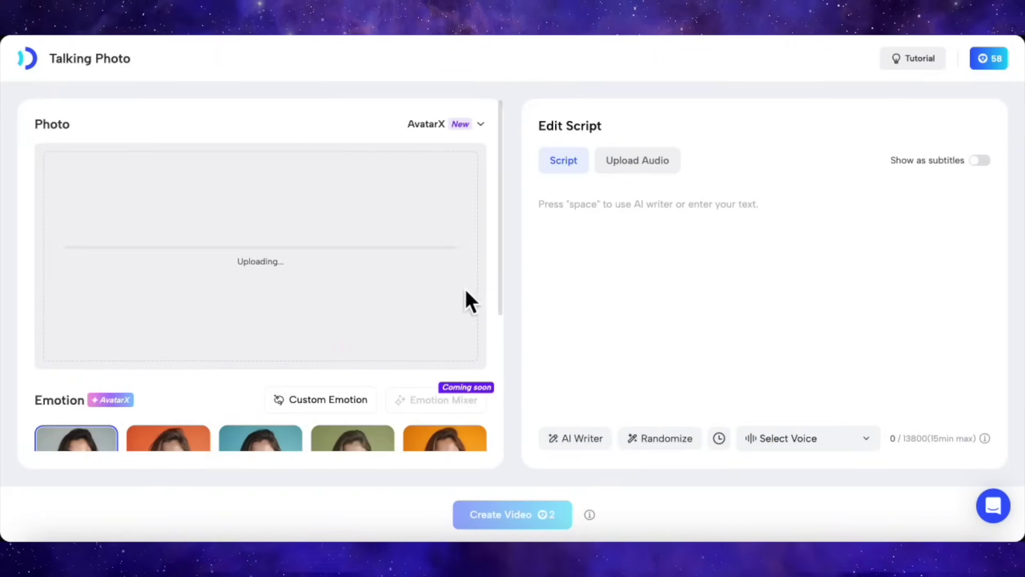
pyautogui.click(625, 172)
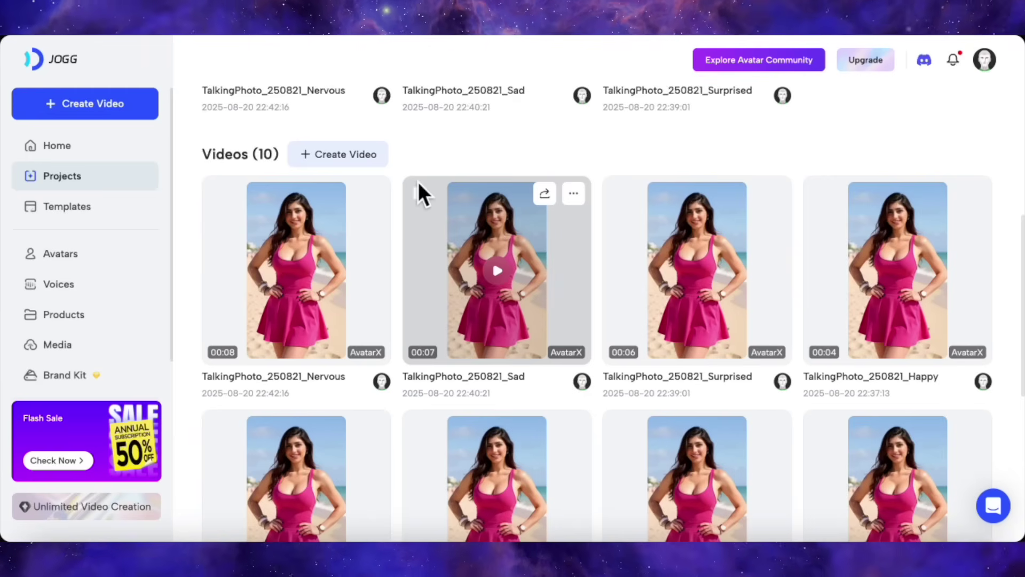
pyautogui.scroll(-5, 420, 192)
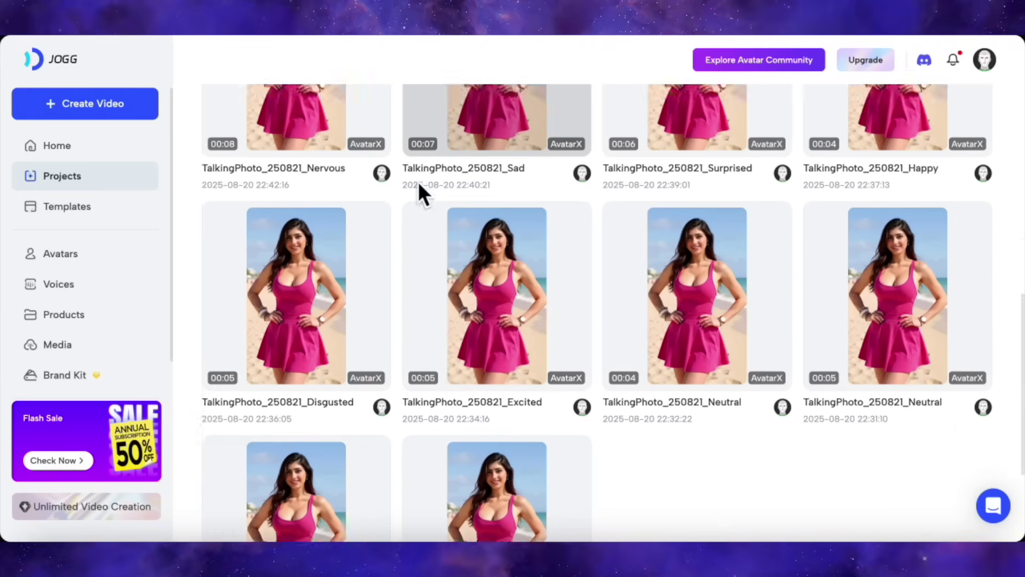
pyautogui.scroll(-3, 418, 182)
pyautogui.scroll(1, 418, 182)
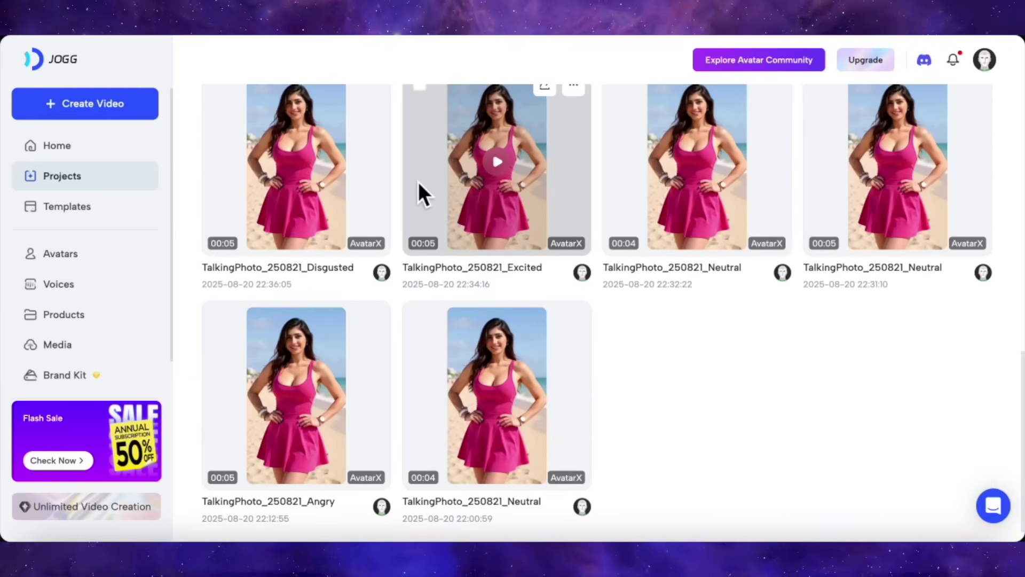
pyautogui.scroll(8, 422, 187)
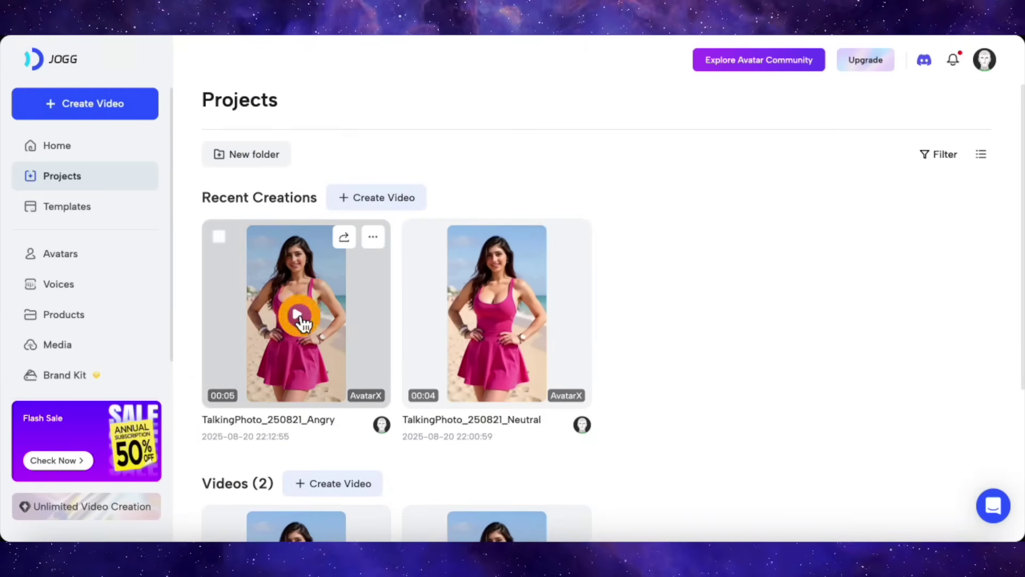
pyautogui.click(301, 320)
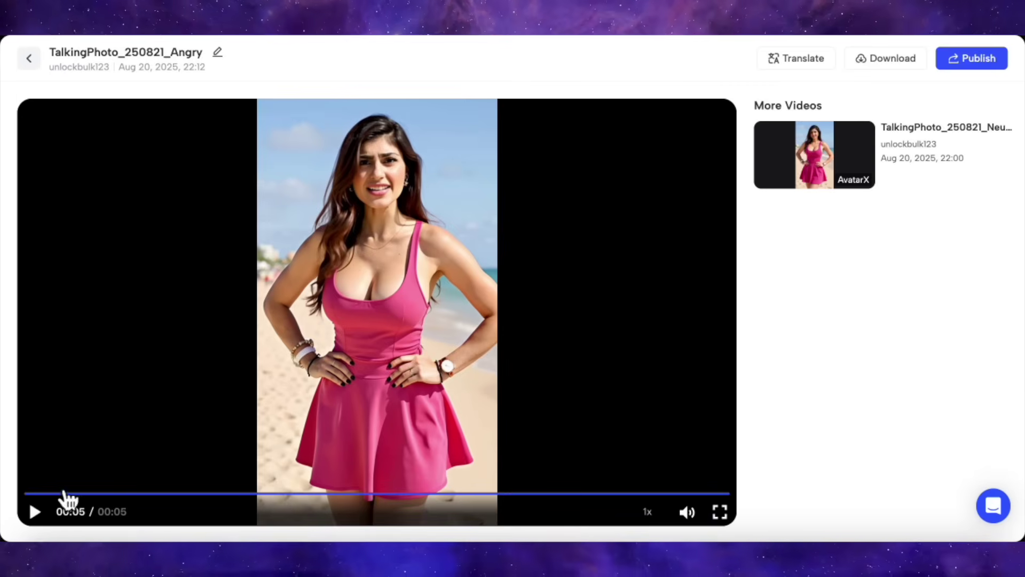
pyautogui.click(34, 512)
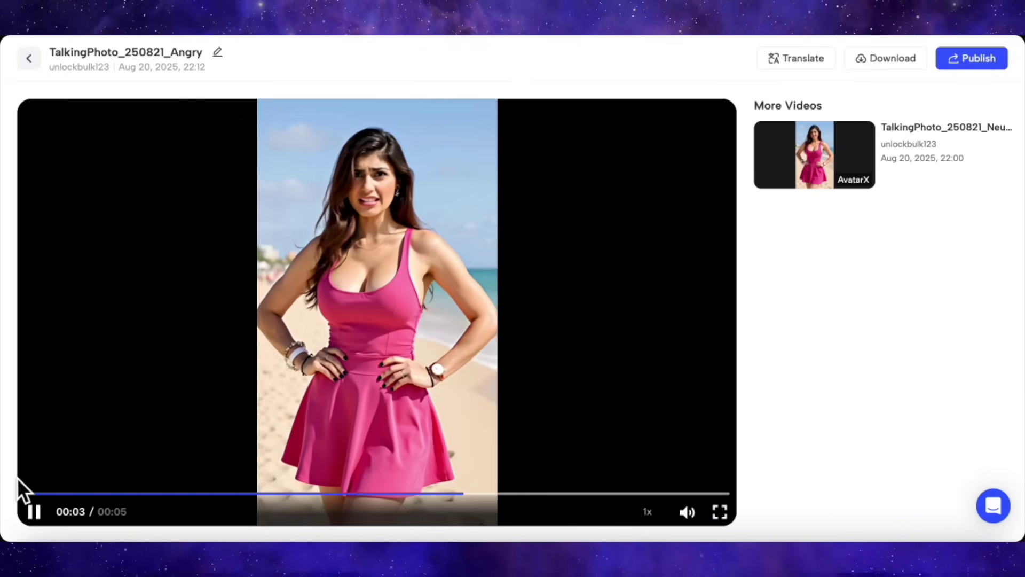
pyautogui.click(34, 512)
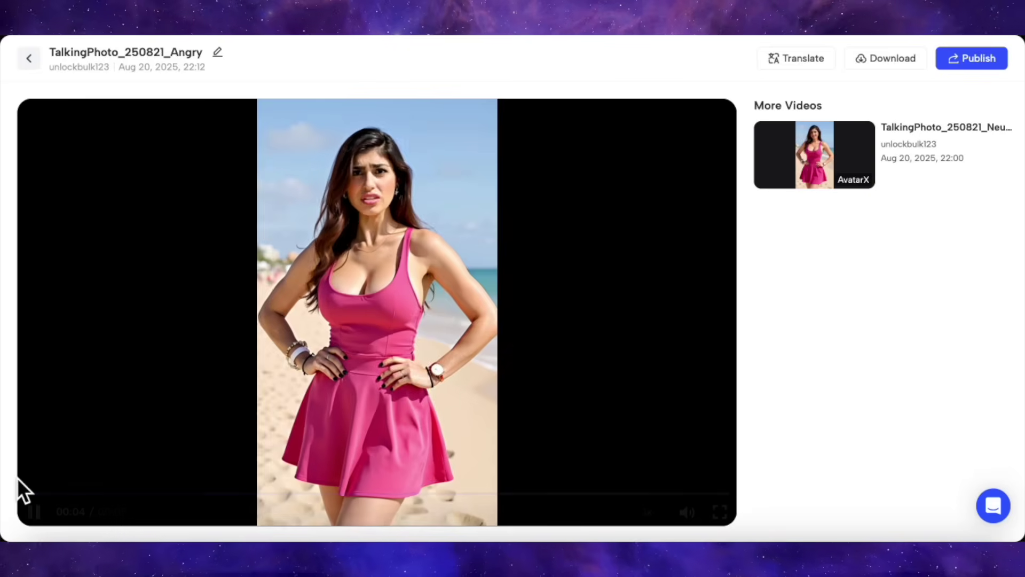
pyautogui.click(22, 487)
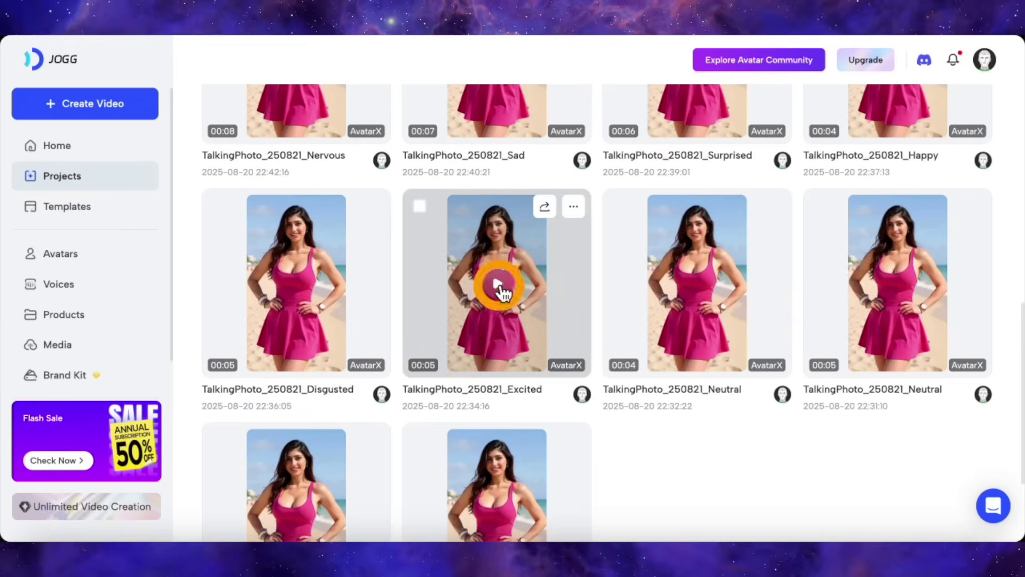
# Step: View the Excited clip, then play and replay the 6-second Disgusted clip
pyautogui.click(499, 287)
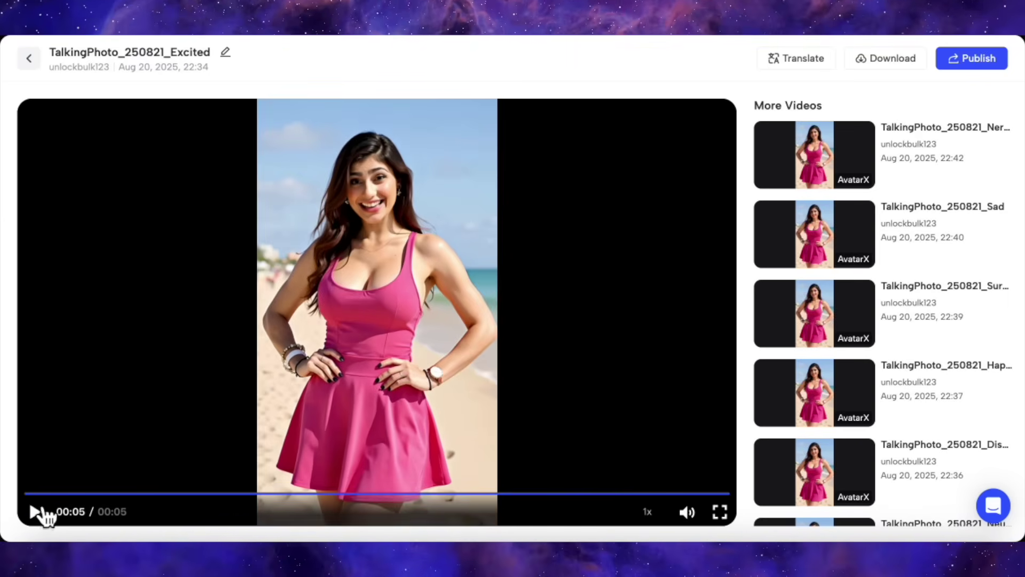
pyautogui.click(29, 58)
pyautogui.scroll(-9, 441, 278)
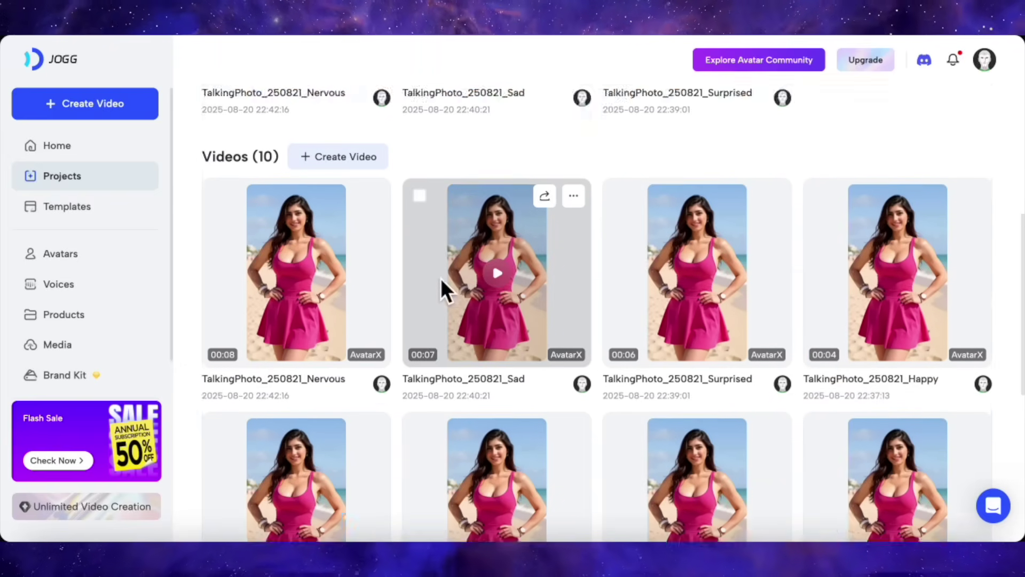
pyautogui.click(305, 328)
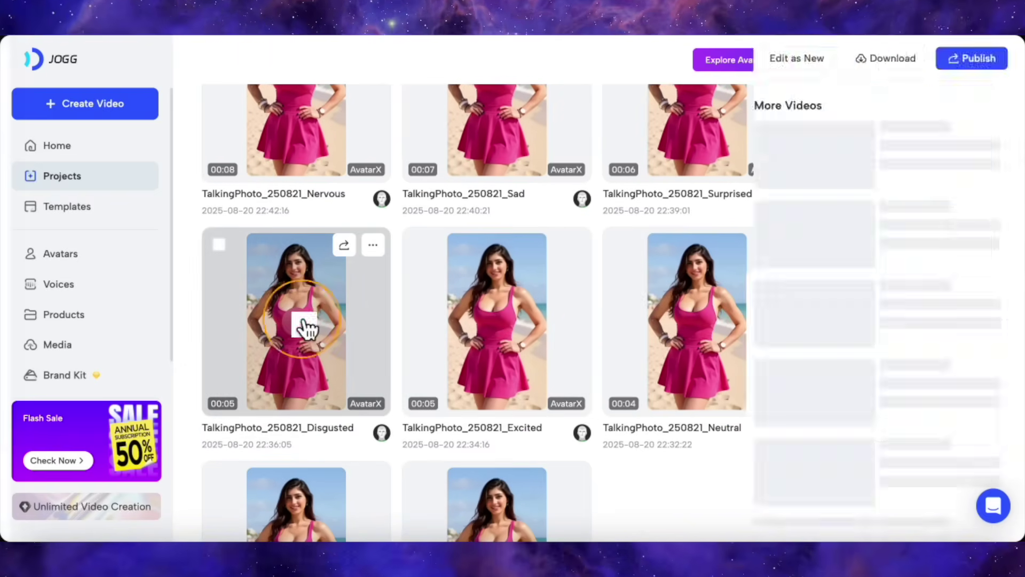
pyautogui.click(34, 511)
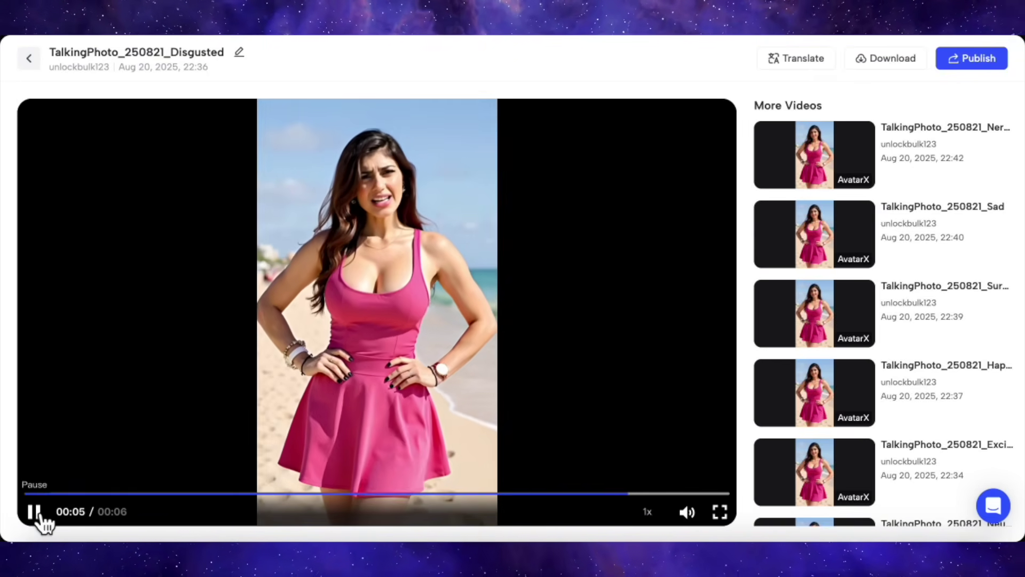
pyautogui.click(35, 512)
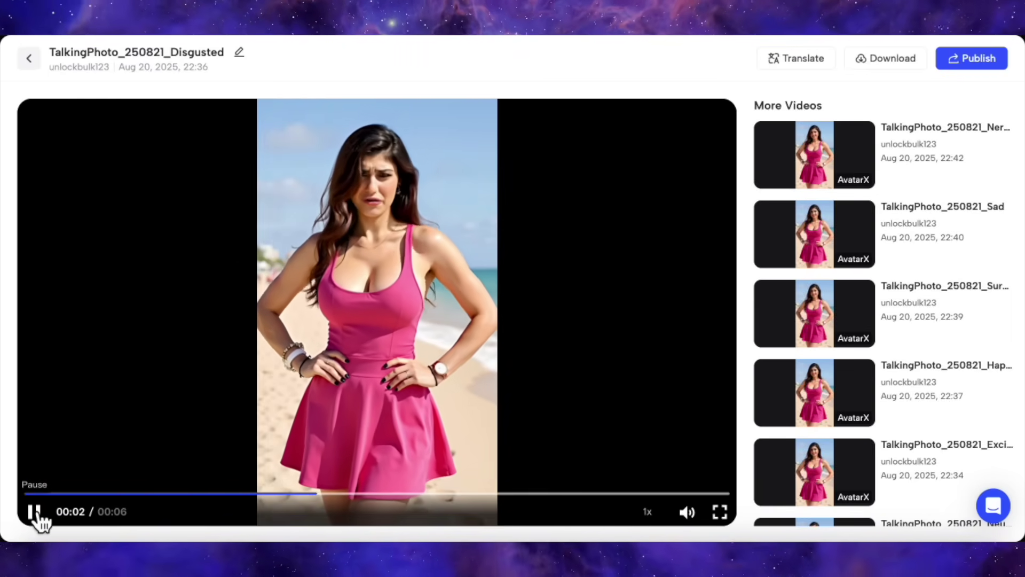
pyautogui.click(36, 514)
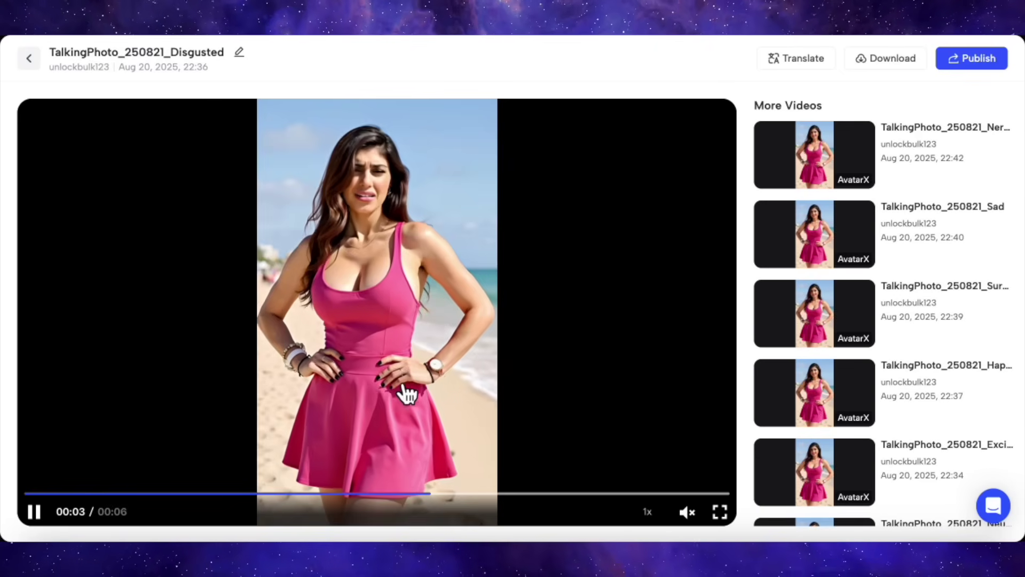
pyautogui.click(37, 515)
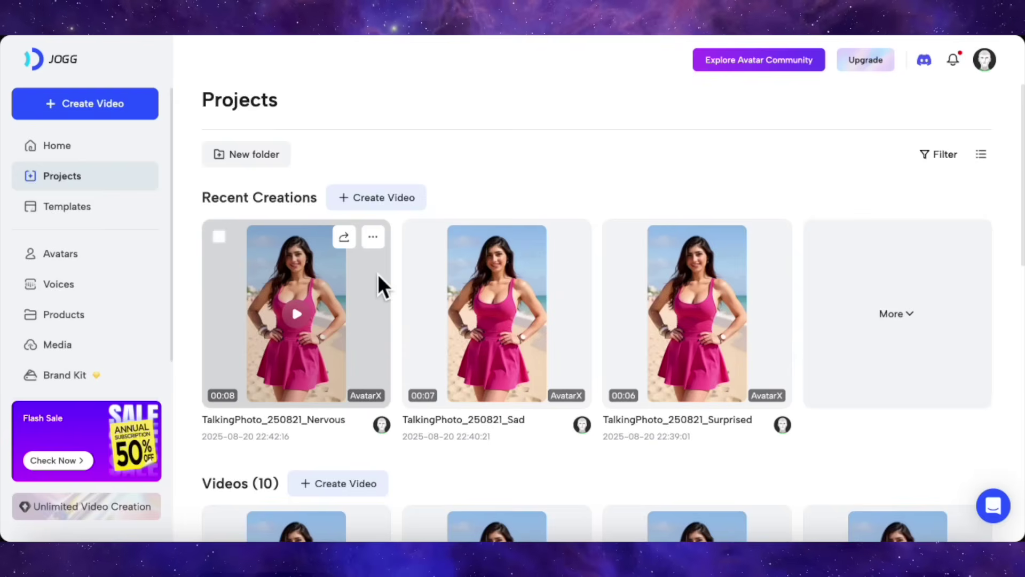
pyautogui.scroll(-6, 377, 274)
# Step: Watch and replay the Happy clip, then view the 6-second Surprised clip
pyautogui.scroll(-2, 226, 297)
pyautogui.scroll(2, 856, 206)
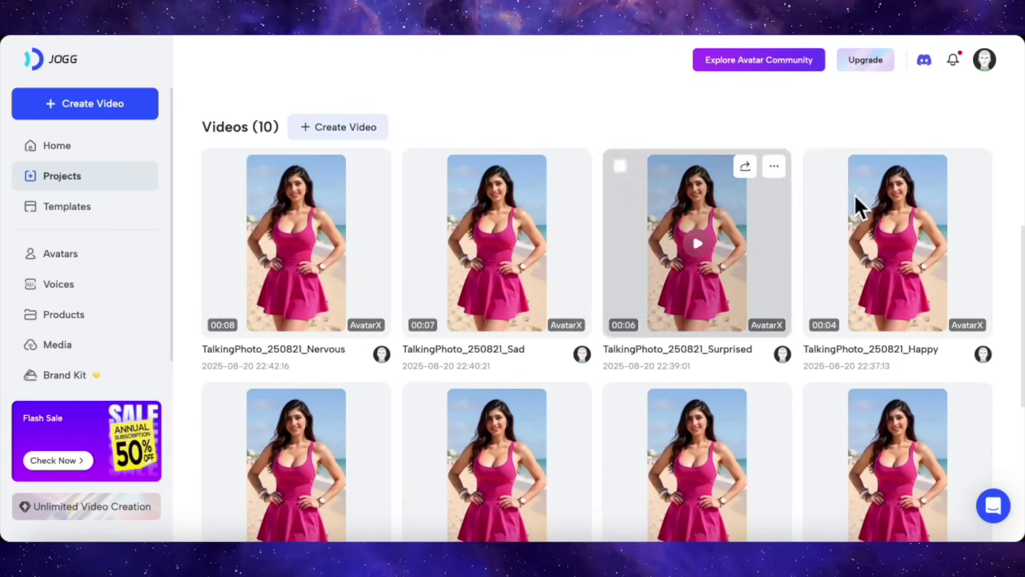
pyautogui.click(906, 256)
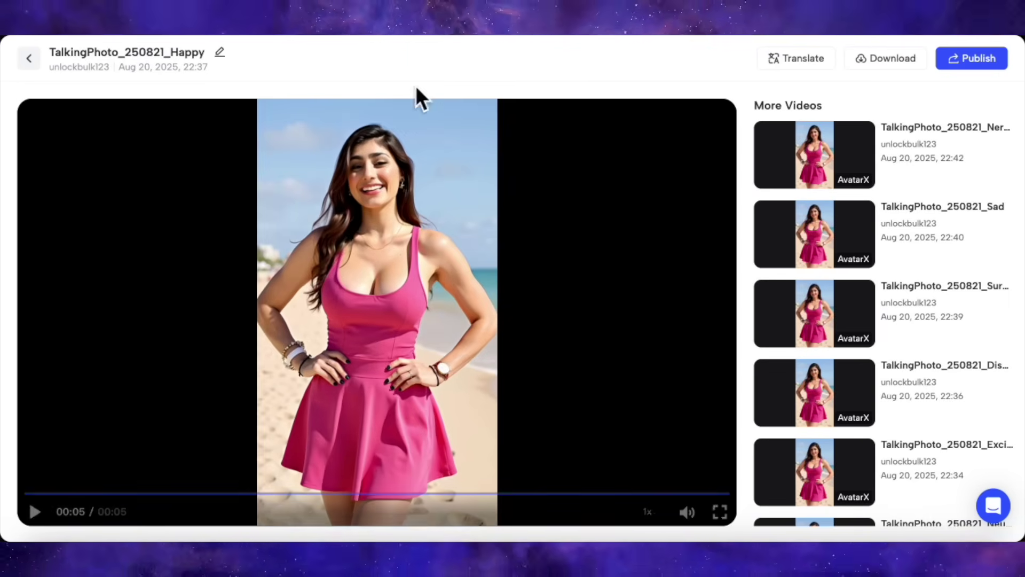
pyautogui.click(34, 512)
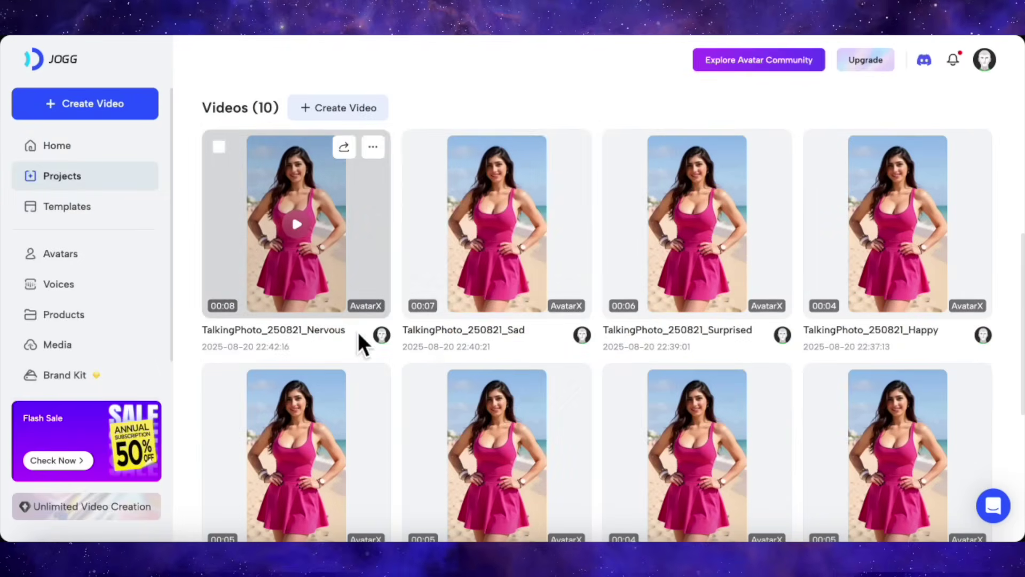
pyautogui.click(700, 223)
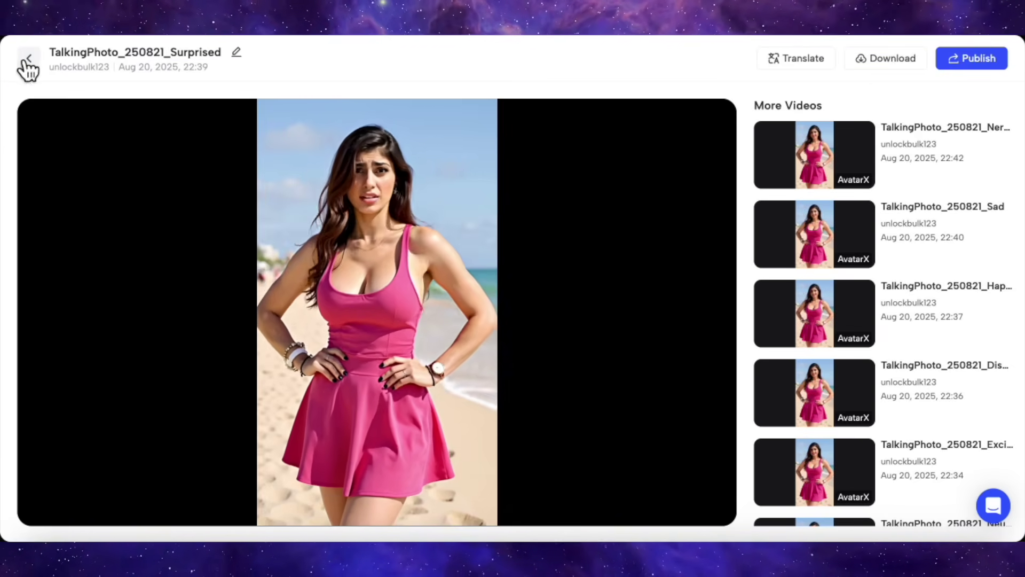
pyautogui.click(29, 58)
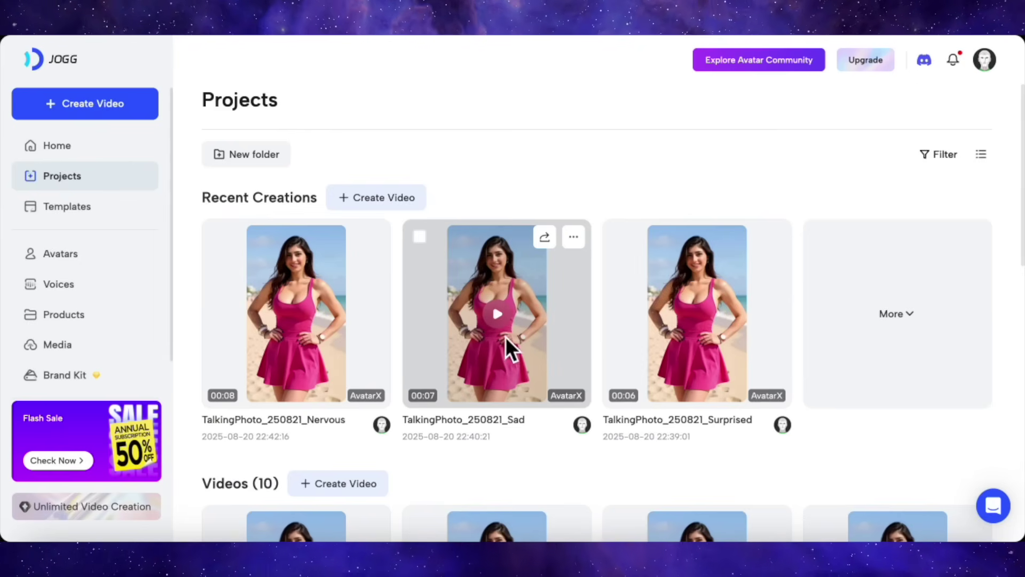
# Step: Play the Sad video, then watch the 8-second Nervous clip
pyautogui.click(499, 318)
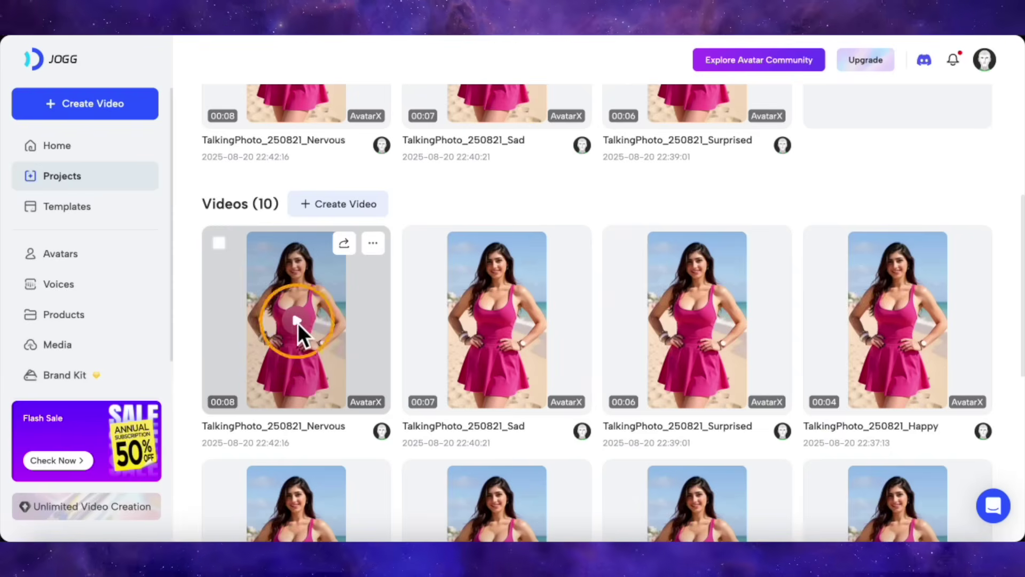
pyautogui.click(297, 322)
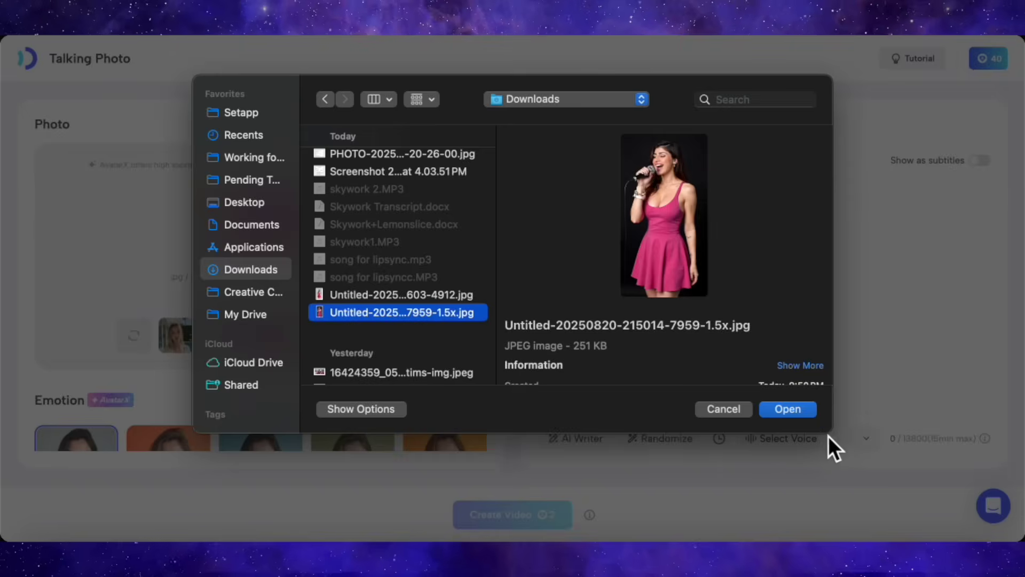
# Step: Pair the microphone photo with song for lipsyncc.MP3 and generate the singing video
pyautogui.click(789, 409)
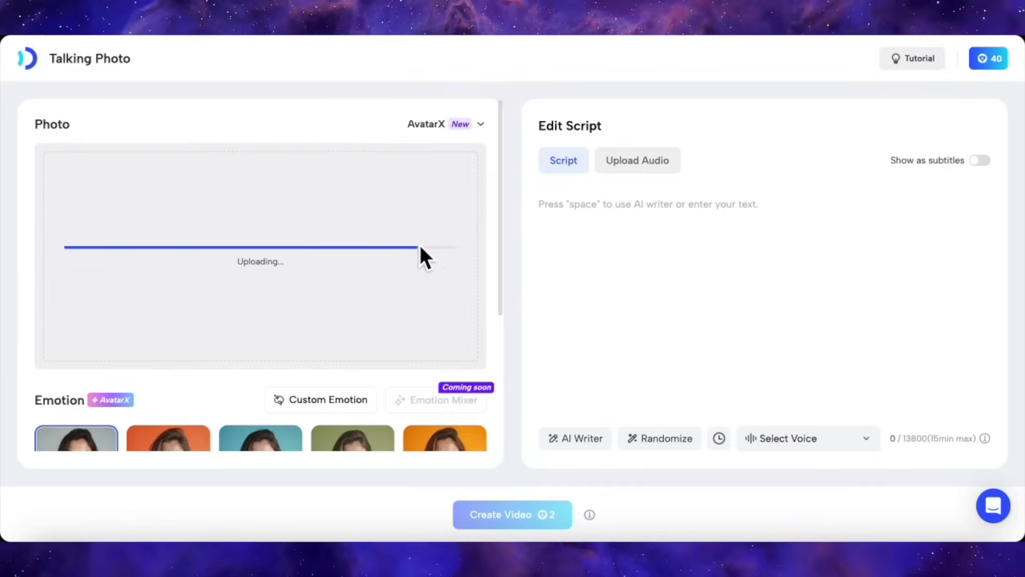
pyautogui.click(660, 169)
pyautogui.click(760, 290)
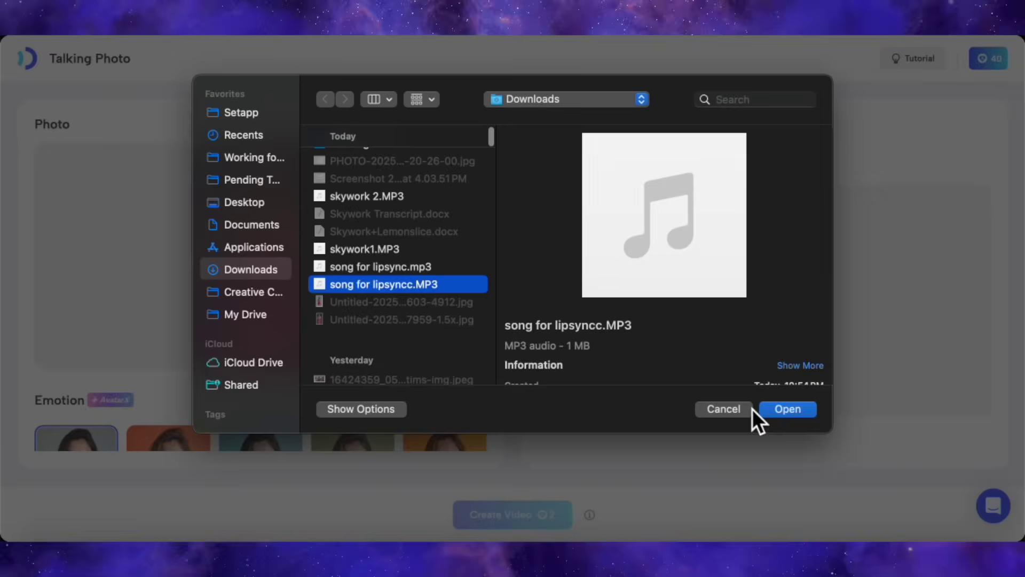
pyautogui.click(772, 411)
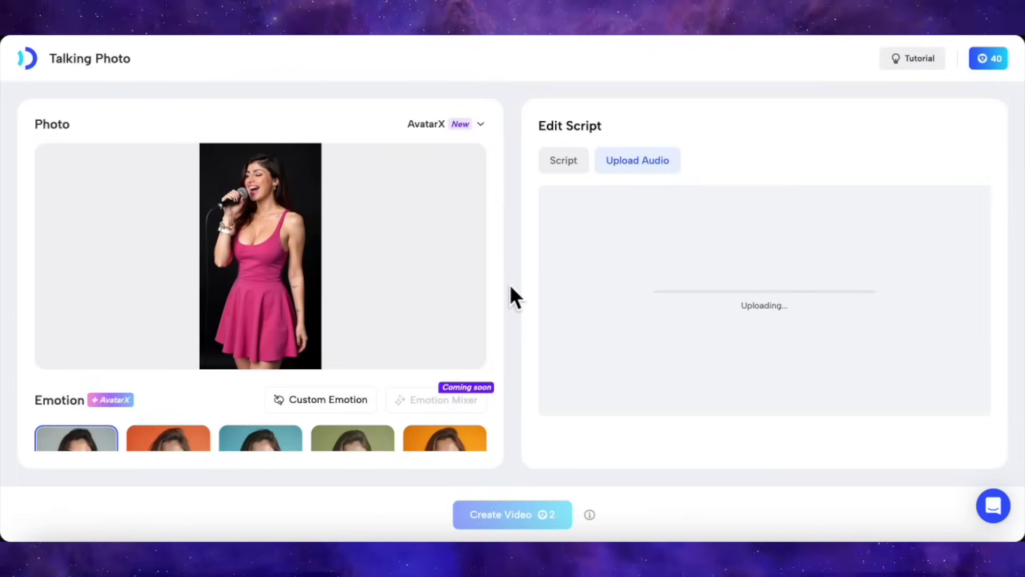
pyautogui.scroll(-3, 473, 320)
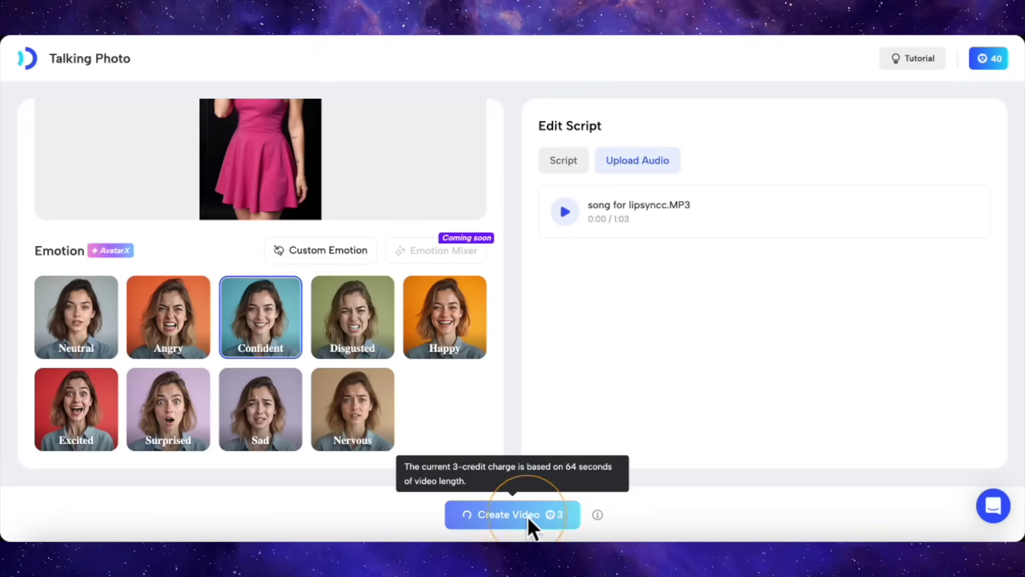
pyautogui.click(528, 517)
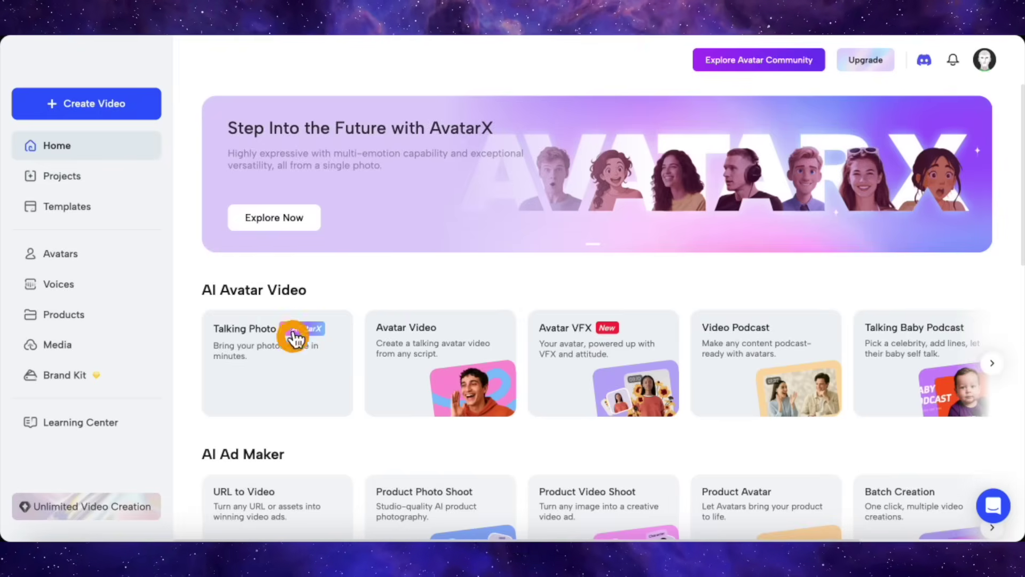
# Step: Start a new talking photo with the gold-dress photo and confident.wav, and generate it
pyautogui.click(320, 342)
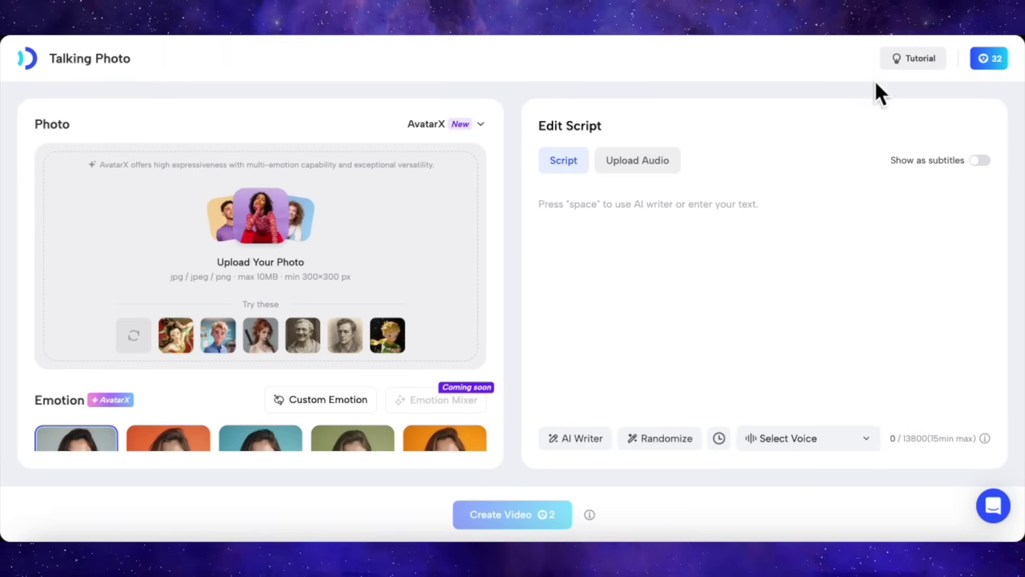
pyautogui.click(901, 79)
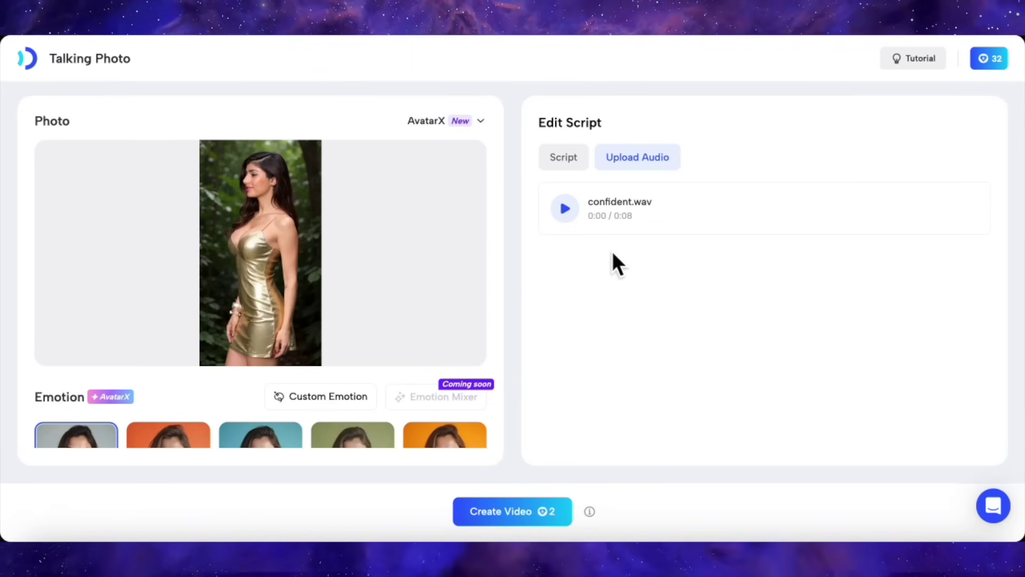
pyautogui.click(512, 519)
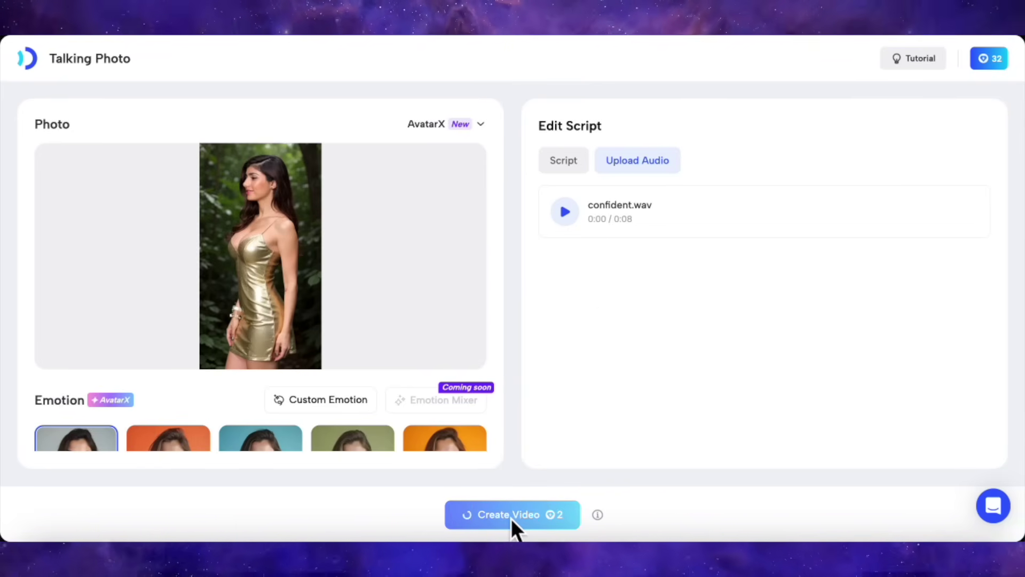